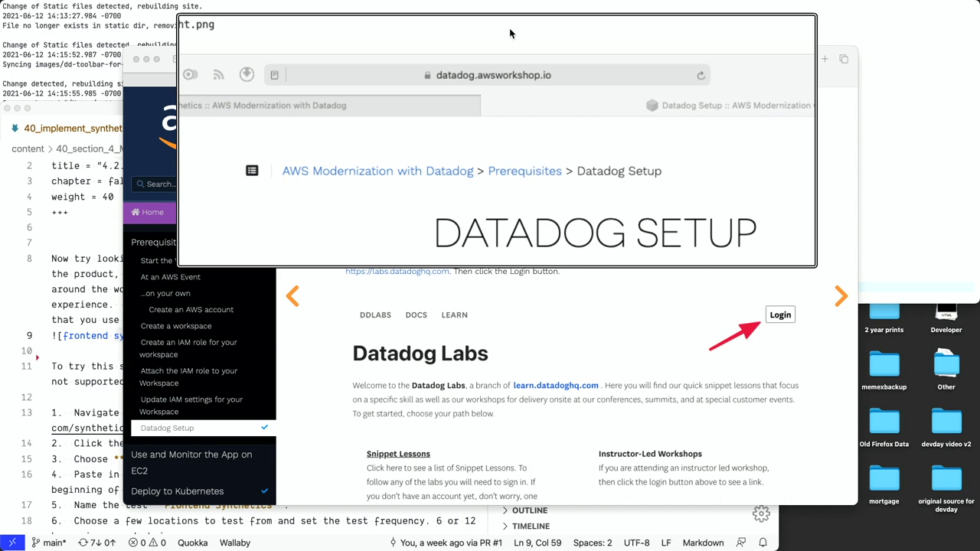
Scroll through Datadog Setup, then open Monitor the Application and the 4.2.3 Implementing Synthetics page.
{"action": "scroll", "coordinate": [509, 190], "scroll_direction": "down", "scroll_amount": 2}
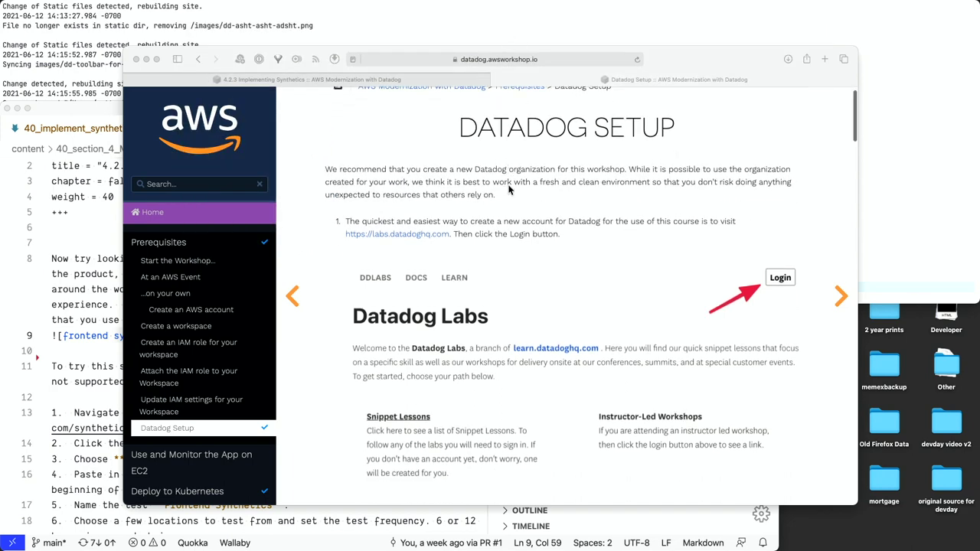
{"action": "scroll", "coordinate": [509, 190], "scroll_direction": "down", "scroll_amount": 8}
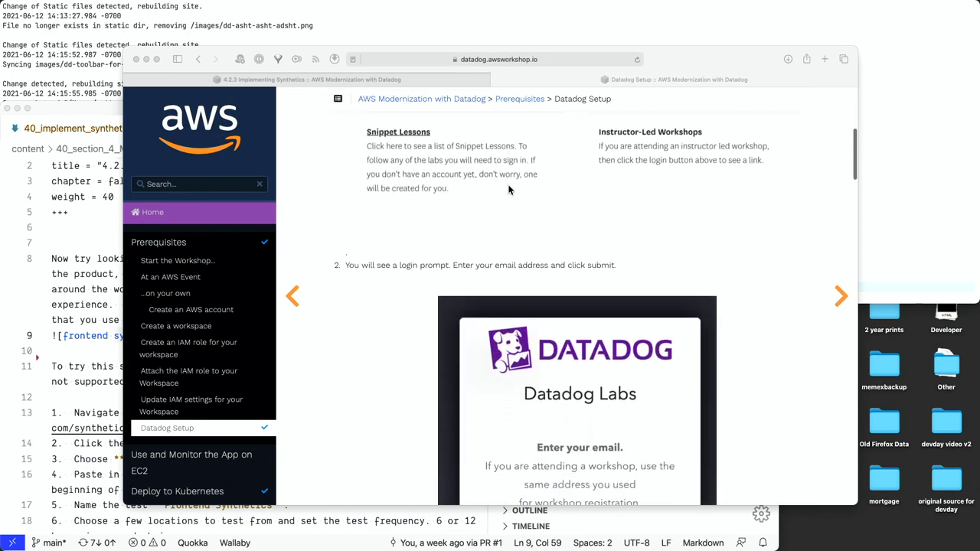
{"action": "scroll", "coordinate": [508, 190], "scroll_direction": "down", "scroll_amount": 14}
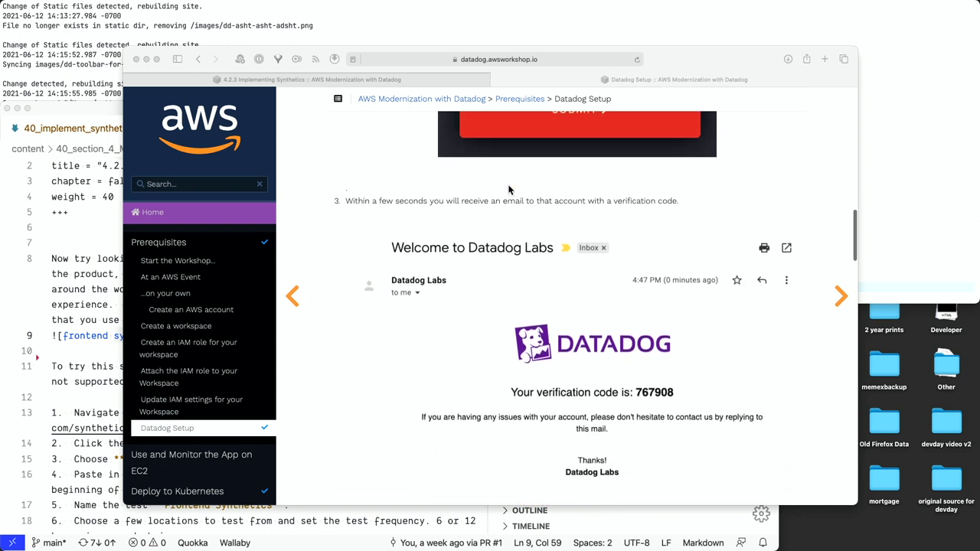
{"action": "scroll", "coordinate": [509, 190], "scroll_direction": "up", "scroll_amount": 9}
{"action": "scroll", "coordinate": [228, 392], "scroll_direction": "down", "scroll_amount": 5}
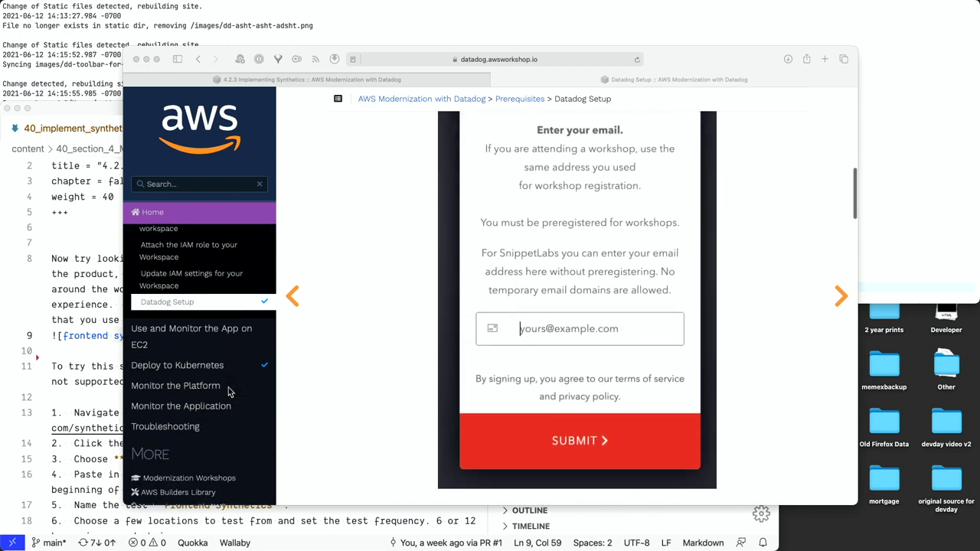
{"action": "left_click", "coordinate": [204, 354]}
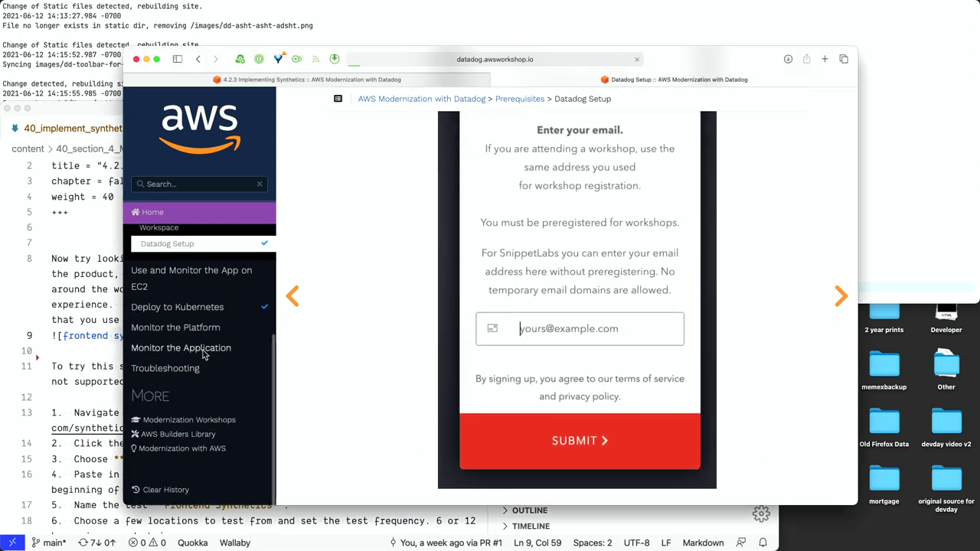
{"action": "scroll", "coordinate": [202, 355], "scroll_direction": "down", "scroll_amount": 5}
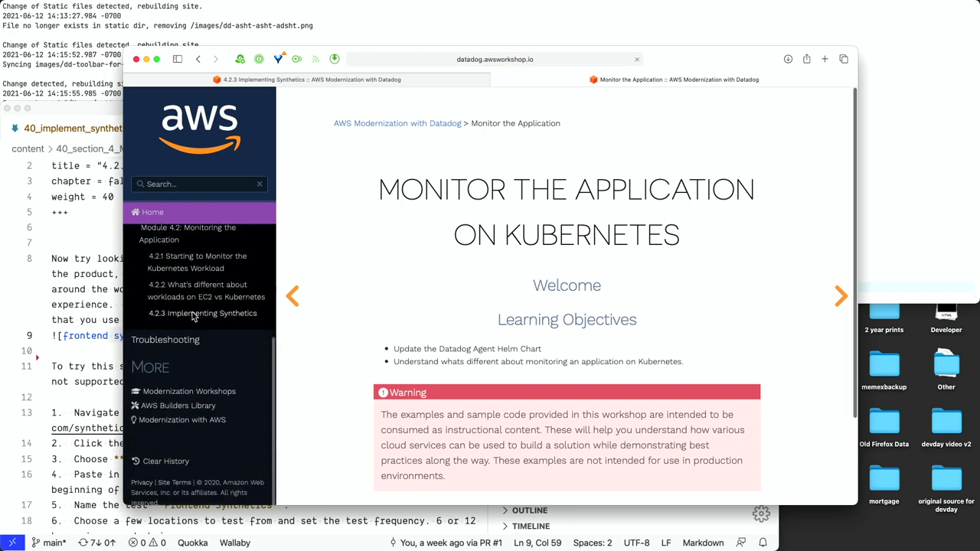
{"action": "left_click", "coordinate": [193, 317]}
Go via 4.2.2 to 4.2.1 Starting to Monitor the Kubernetes Workload and scroll to its pod_name map.
{"action": "scroll", "coordinate": [451, 325], "scroll_direction": "down", "scroll_amount": 3}
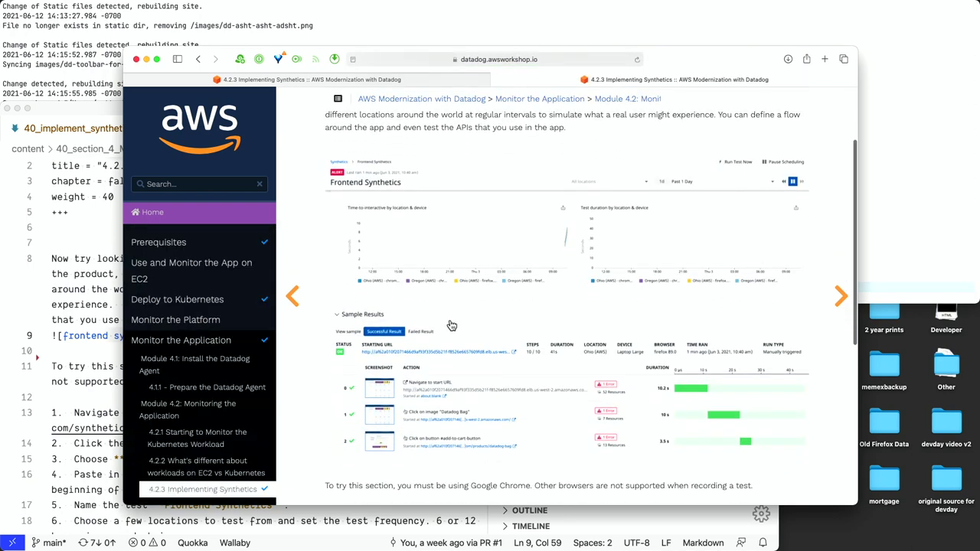
{"action": "scroll", "coordinate": [452, 325], "scroll_direction": "down", "scroll_amount": 5}
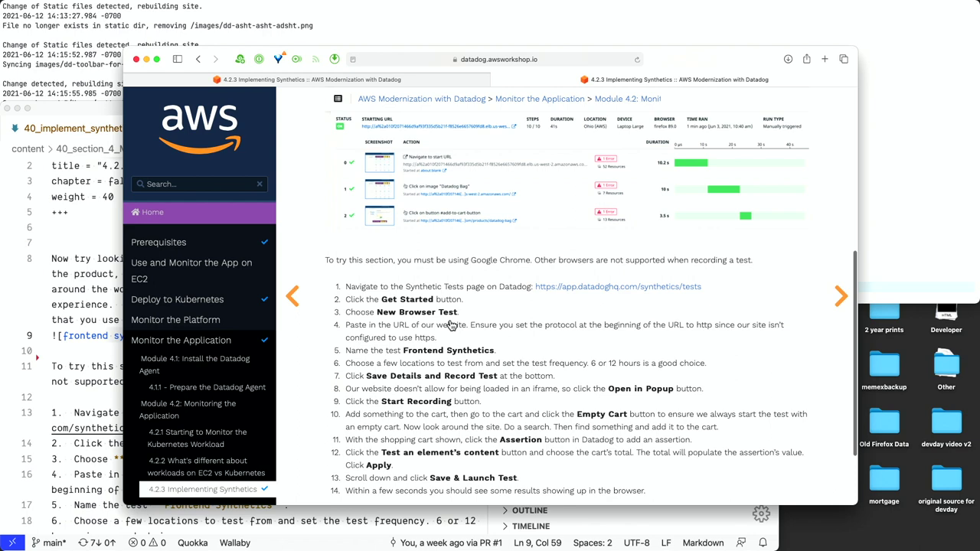
{"action": "scroll", "coordinate": [452, 325], "scroll_direction": "down", "scroll_amount": 1}
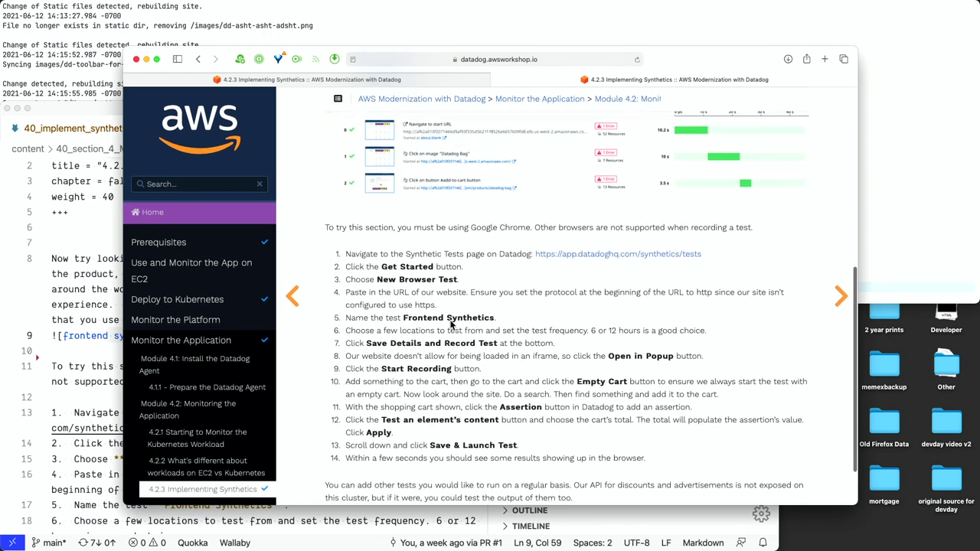
{"action": "left_click", "coordinate": [234, 472]}
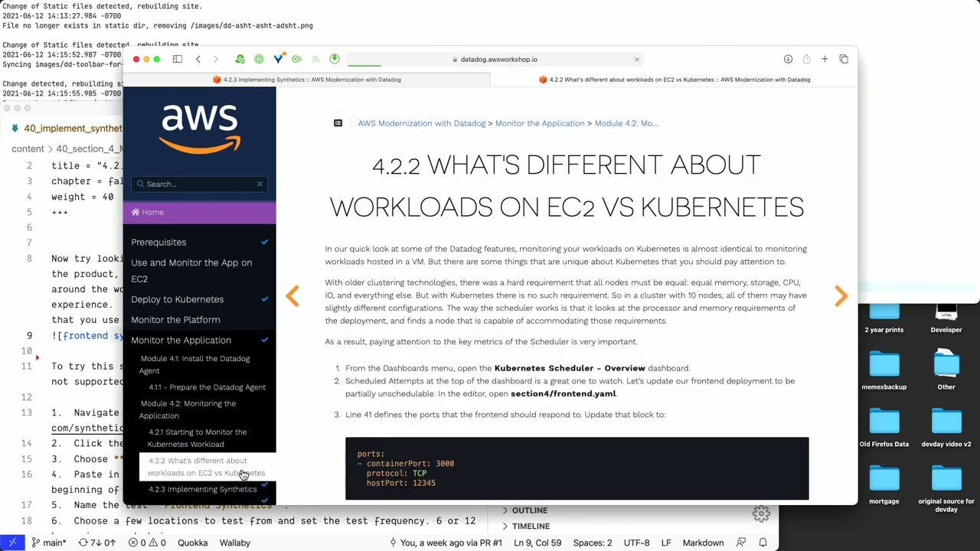
{"action": "left_click", "coordinate": [222, 438]}
{"action": "scroll", "coordinate": [450, 372], "scroll_direction": "down", "scroll_amount": 5}
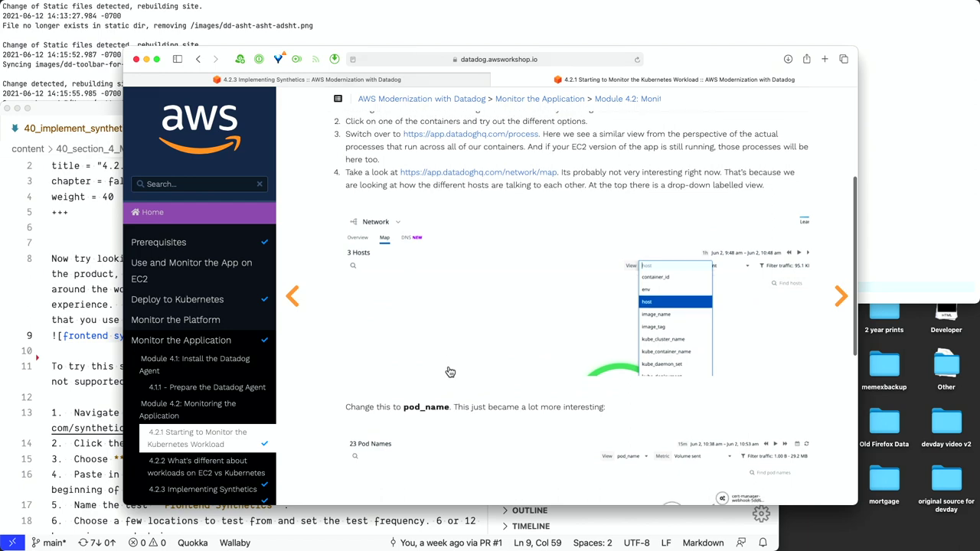
{"action": "scroll", "coordinate": [450, 372], "scroll_direction": "down", "scroll_amount": 8}
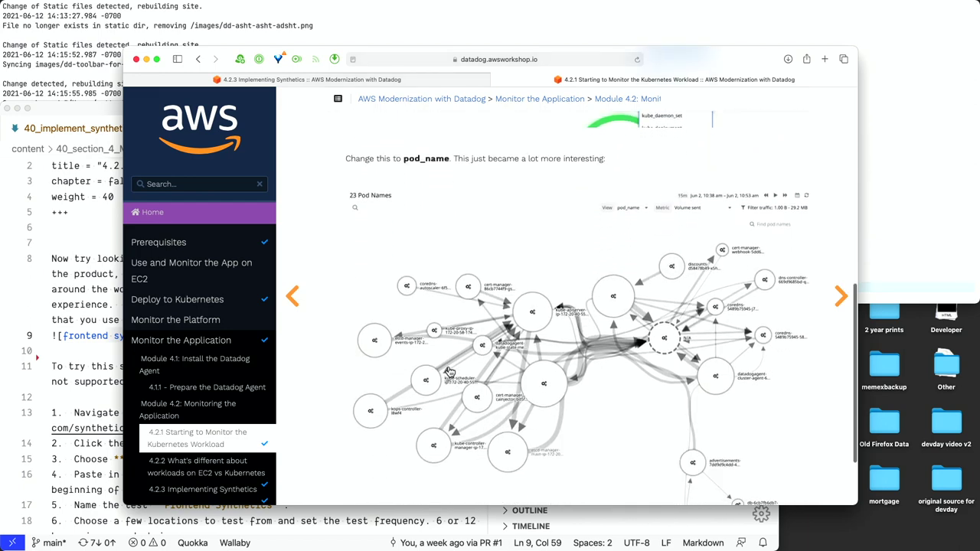
{"action": "scroll", "coordinate": [450, 372], "scroll_direction": "down", "scroll_amount": 2}
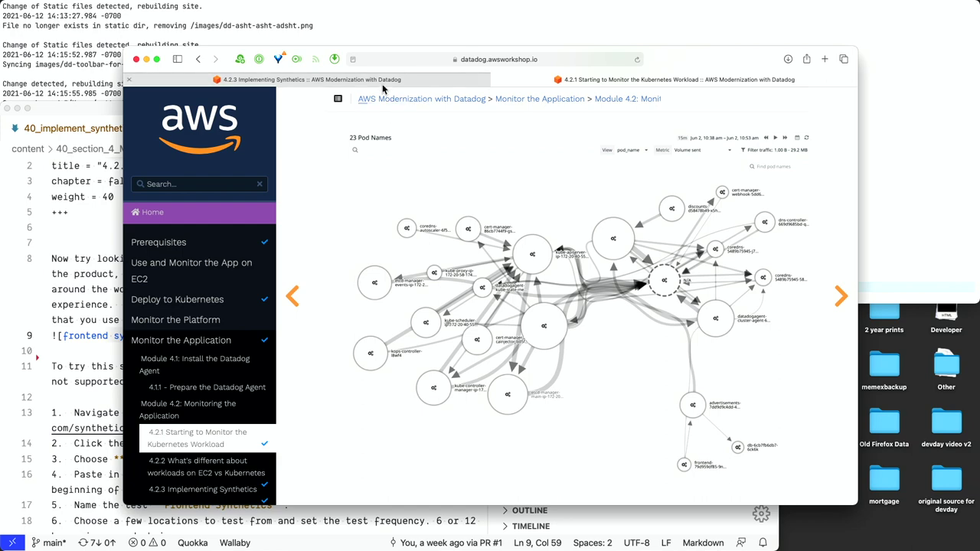
Run hugo server in Terminal, then return to Safari's localhost 4.2.3 Implementing Synthetics tab.
{"action": "left_click", "coordinate": [384, 82]}
{"action": "scroll", "coordinate": [441, 158], "scroll_direction": "up", "scroll_amount": 5}
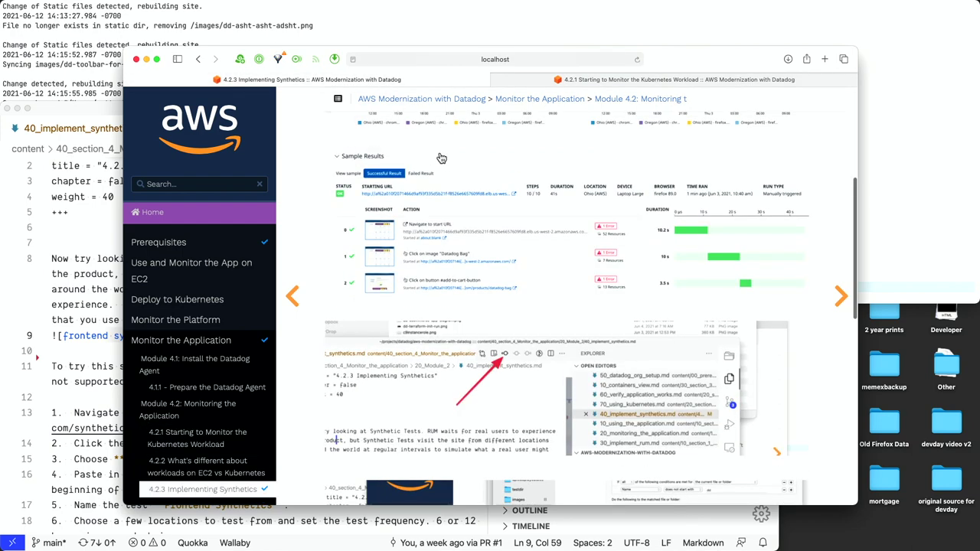
{"action": "left_click", "coordinate": [94, 44]}
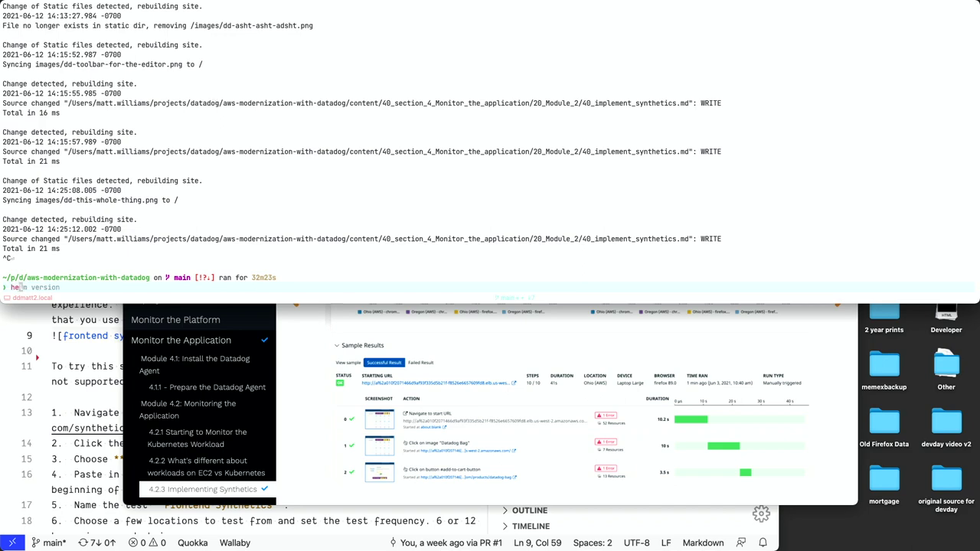
{"action": "key", "text": "Return"}
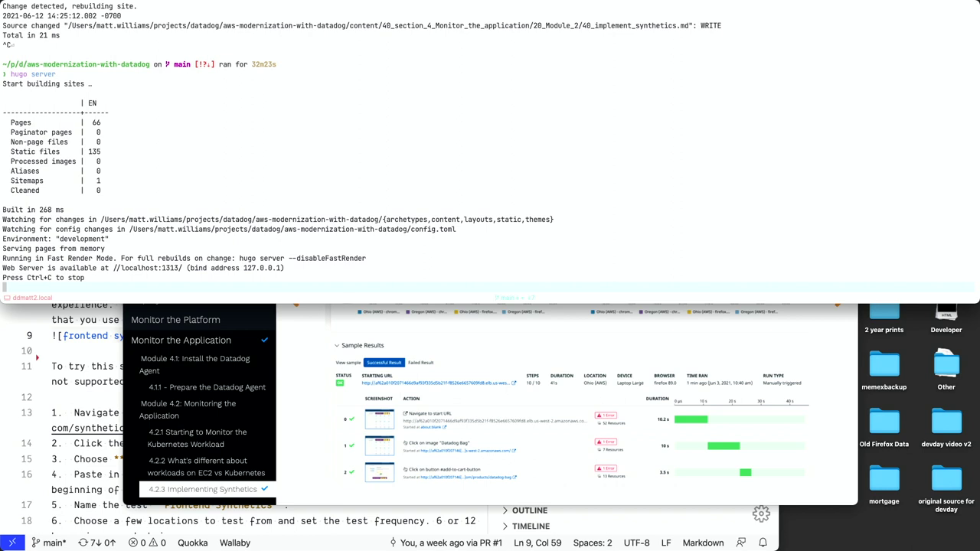
{"action": "left_click", "coordinate": [301, 324]}
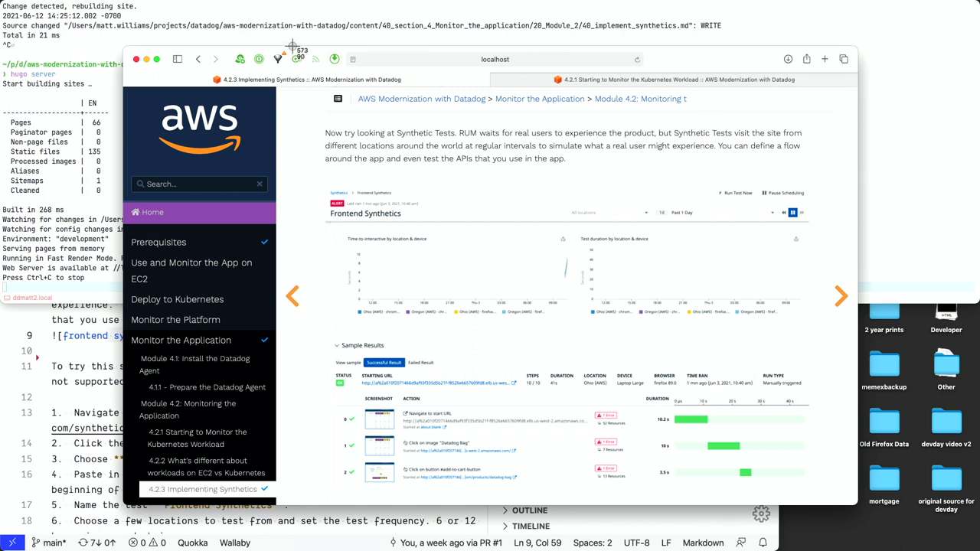
Capture Safari's toolbar and page top, naming the screenshot 'turn off extensions'.
{"action": "left_click_drag", "start_coordinate": [75, 20], "coordinate": [892, 339]}
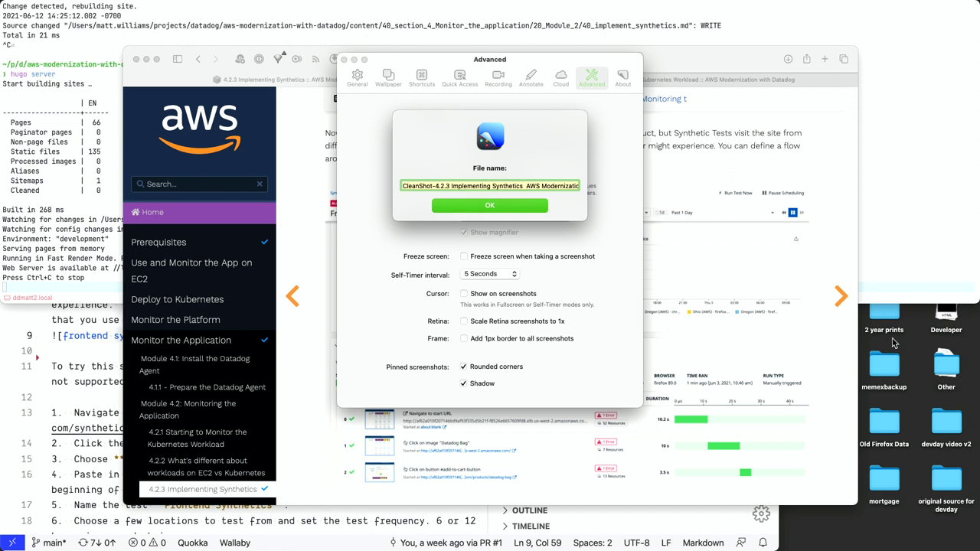
{"action": "type", "text": "turn off e"}
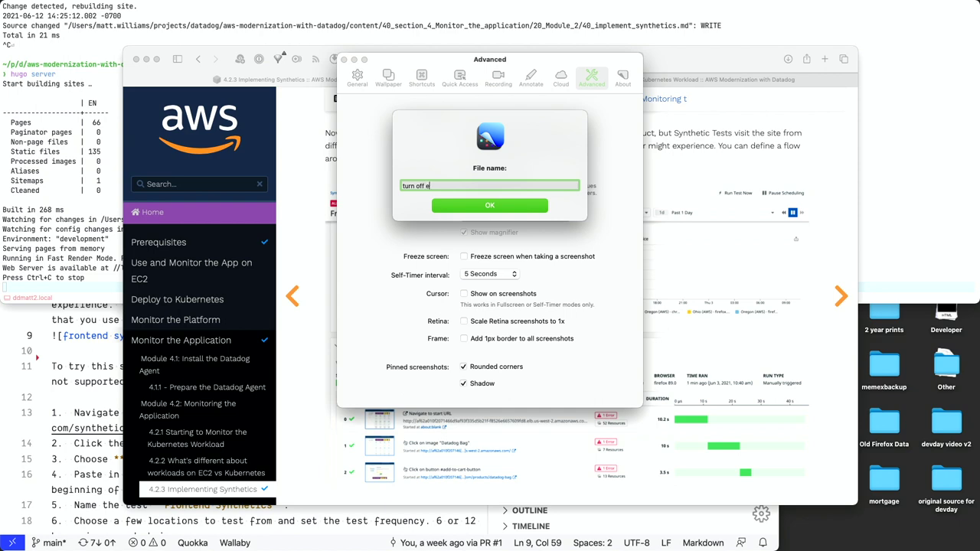
{"action": "type", "text": "xtensions"}
{"action": "key", "text": "Return"}
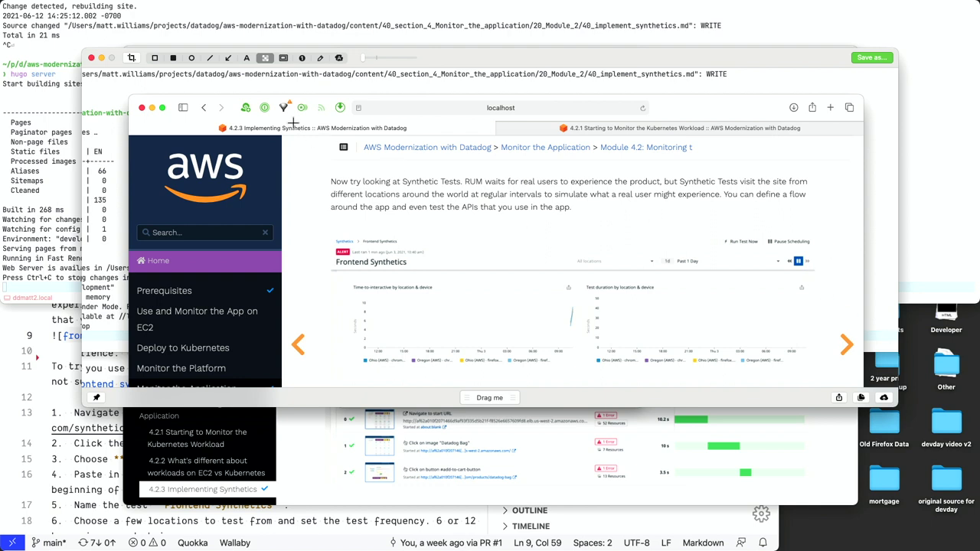
Mark the green browser extension icons with a red arrow and a red box.
{"action": "left_click", "coordinate": [227, 59]}
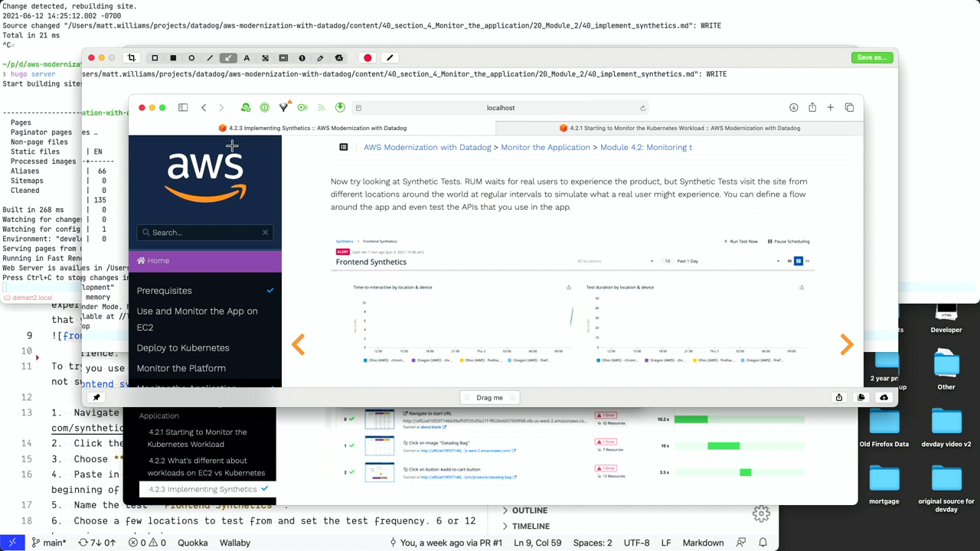
{"action": "left_click_drag", "start_coordinate": [293, 203], "coordinate": [276, 123]}
{"action": "left_click", "coordinate": [156, 59]}
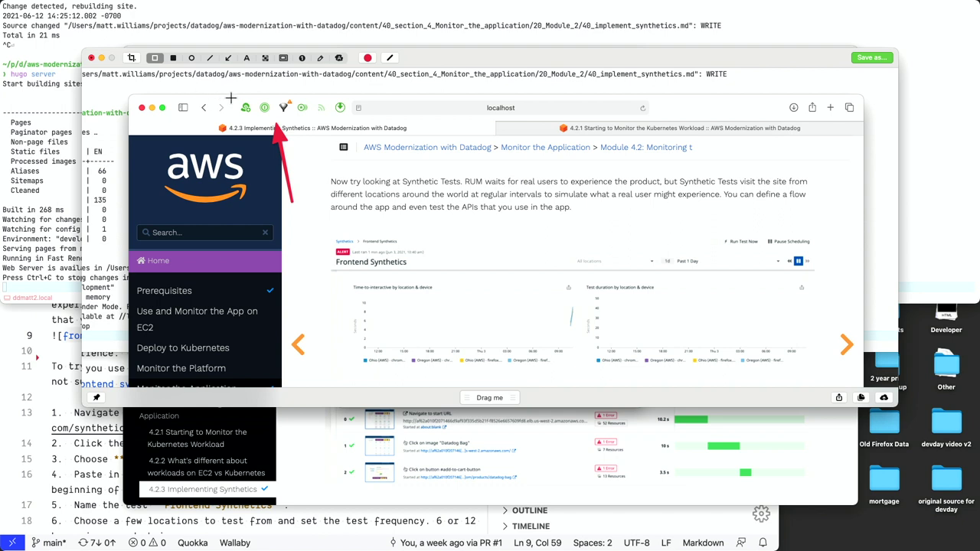
{"action": "left_click_drag", "start_coordinate": [231, 98], "coordinate": [350, 117]}
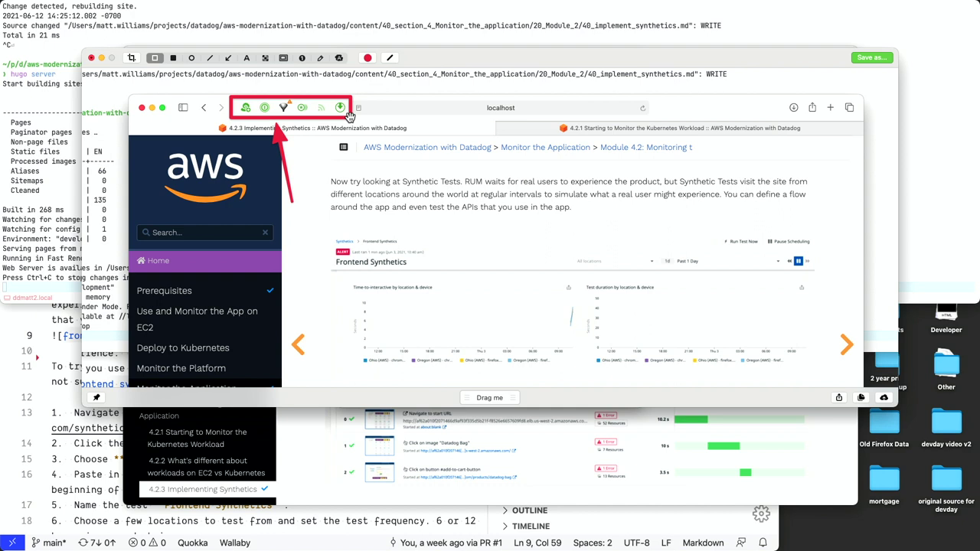
Blur out the sidebar menu and save as turn off extensions.png in awsworkshopimageinput.
{"action": "left_click", "coordinate": [265, 59]}
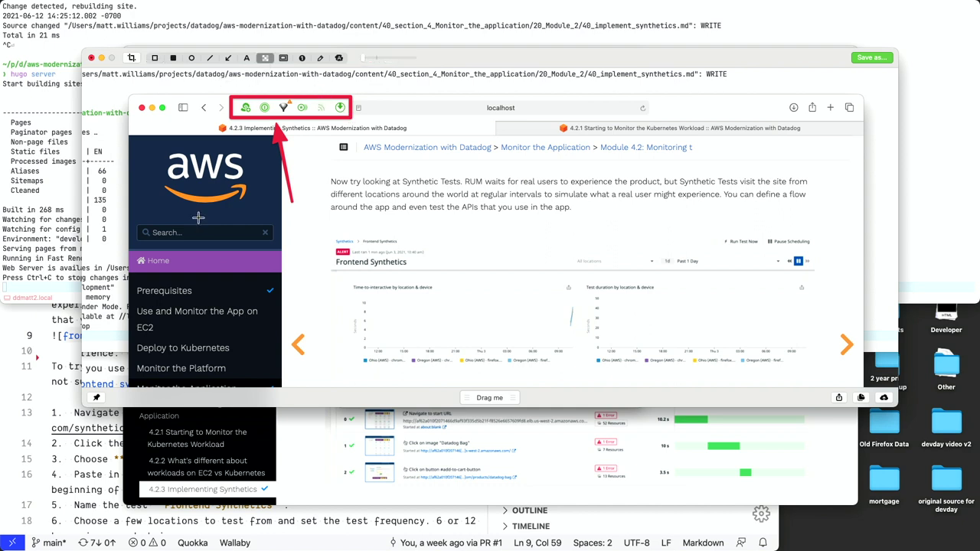
{"action": "left_click_drag", "start_coordinate": [130, 218], "coordinate": [282, 386]}
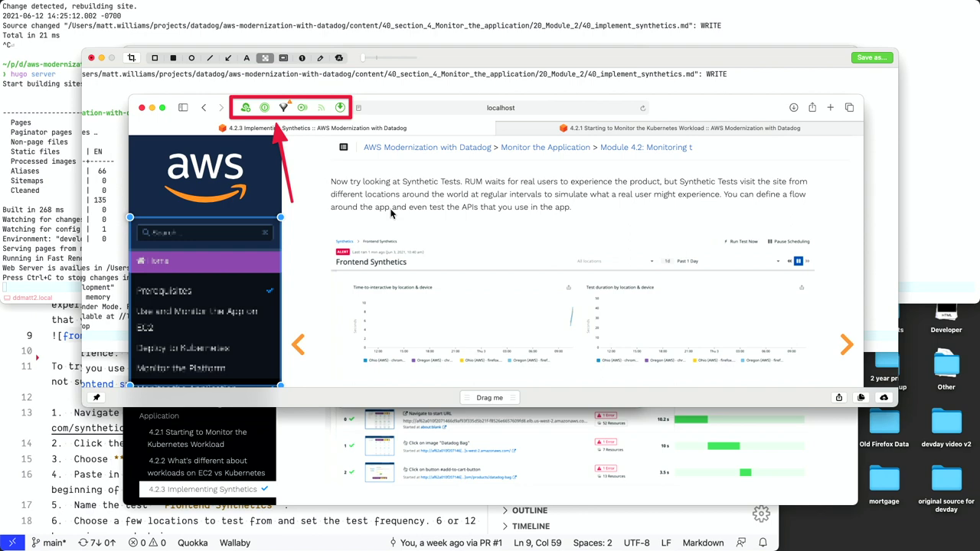
{"action": "key", "text": "super+s"}
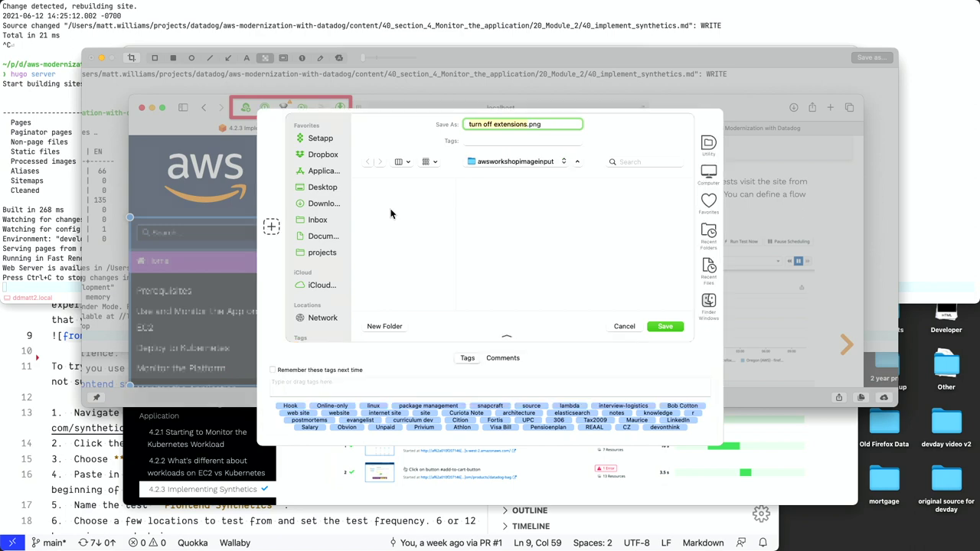
{"action": "key", "text": "Return"}
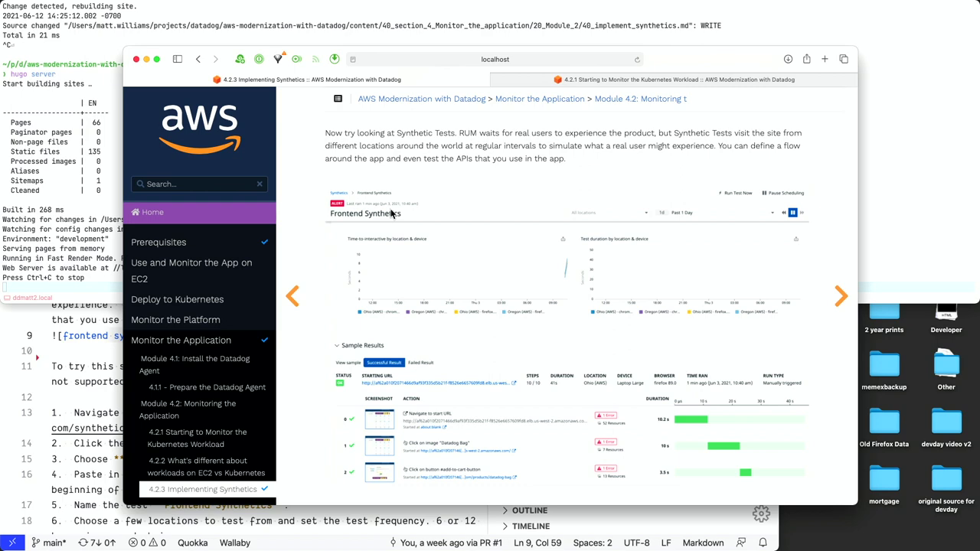
Paste the /images/dd-turn-off-extensions.png image link below the first image in 40_implement_synthetics.md and save.
{"action": "left_click", "coordinate": [100, 357]}
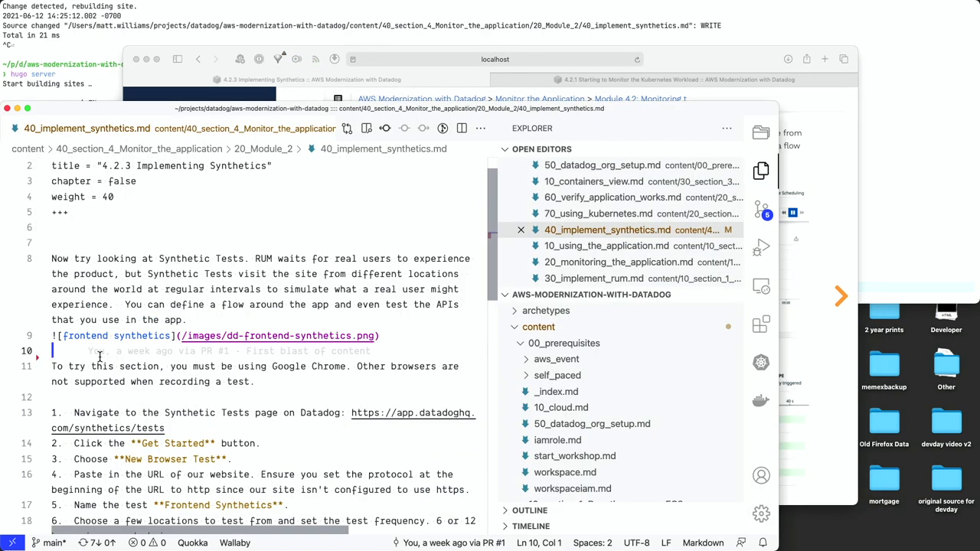
{"action": "key", "text": "Return"}
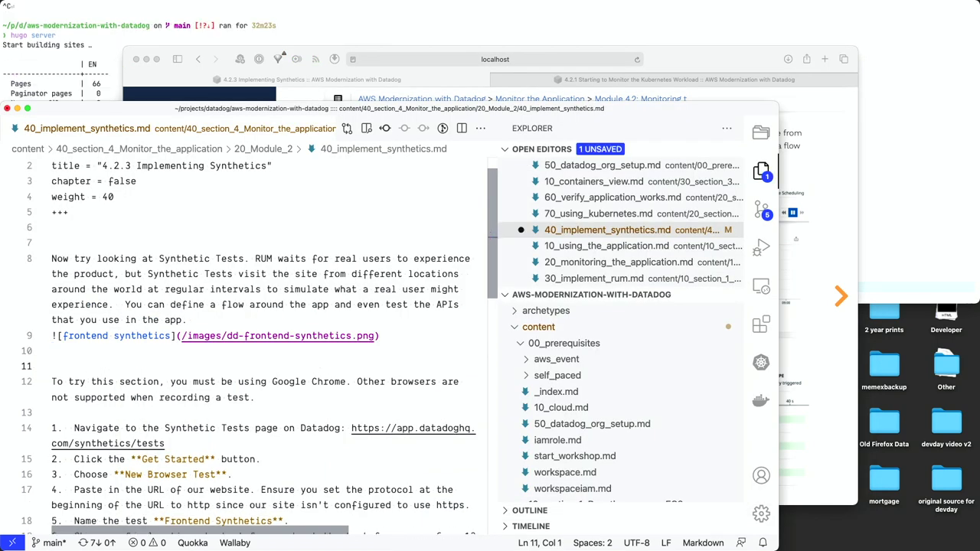
{"action": "key", "text": "super+s"}
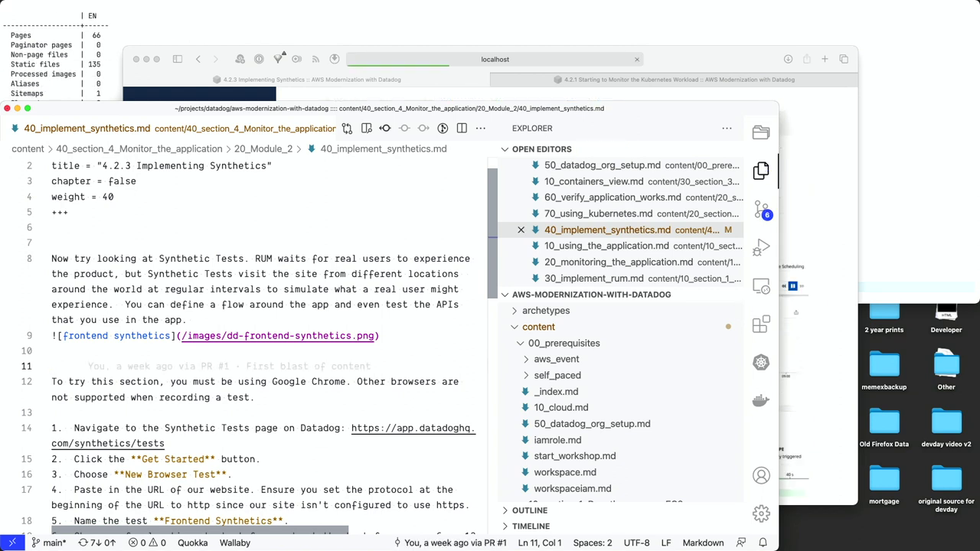
{"action": "type", "text": "![turn off extensions](/images/dd-turn-off-extensions.png)"}
{"action": "key", "text": "Return"}
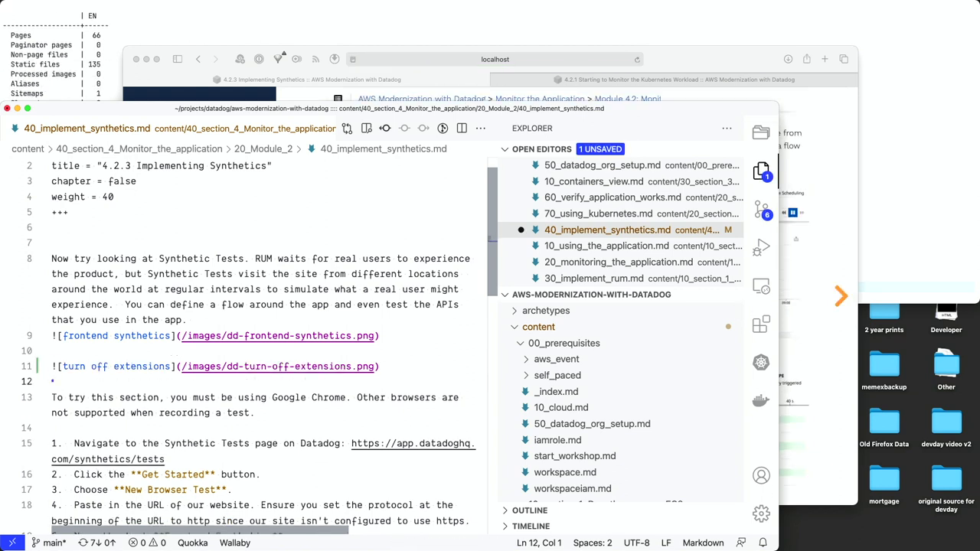
{"action": "key", "text": "super+s"}
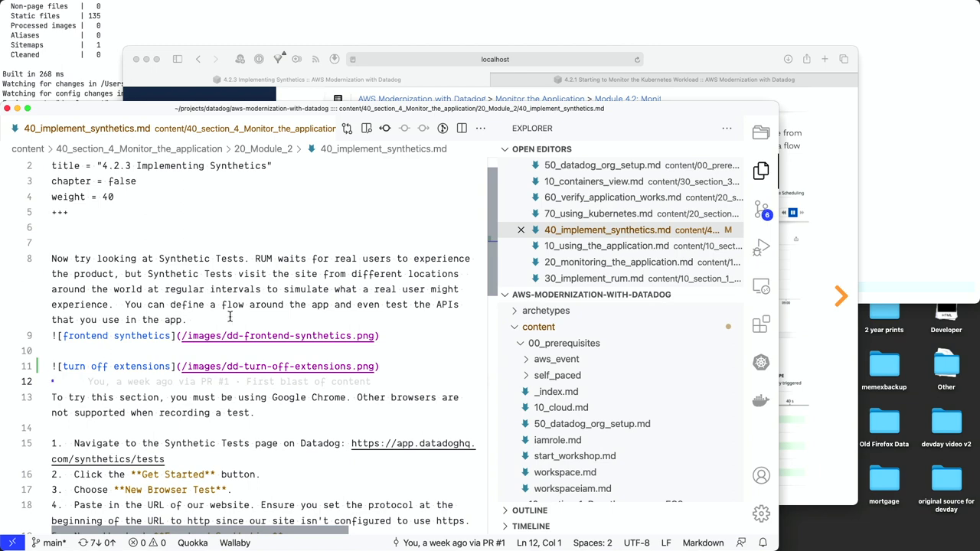
Scroll the localhost 4.2.3 page in Safari to check the new turn off extensions screenshot.
{"action": "left_click", "coordinate": [821, 134]}
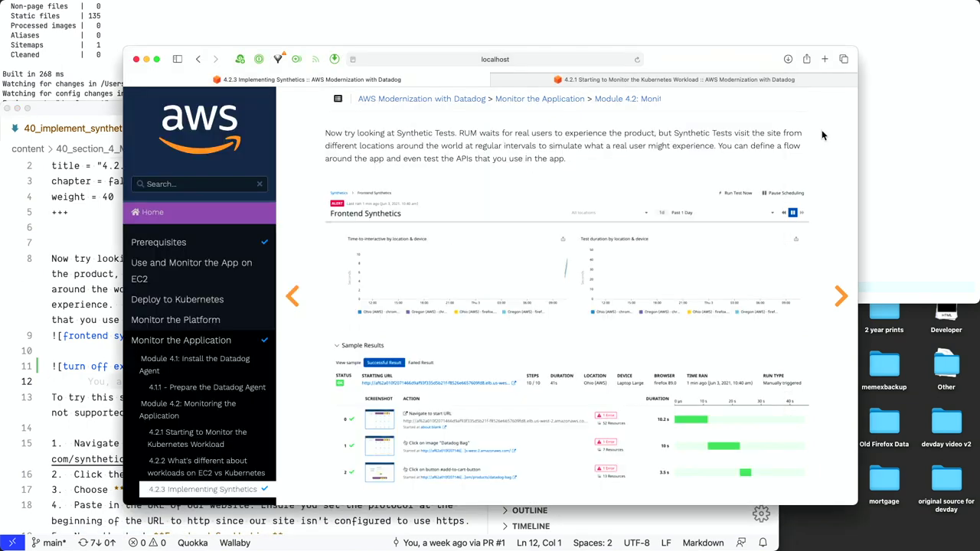
{"action": "scroll", "coordinate": [532, 338], "scroll_direction": "down", "scroll_amount": 5}
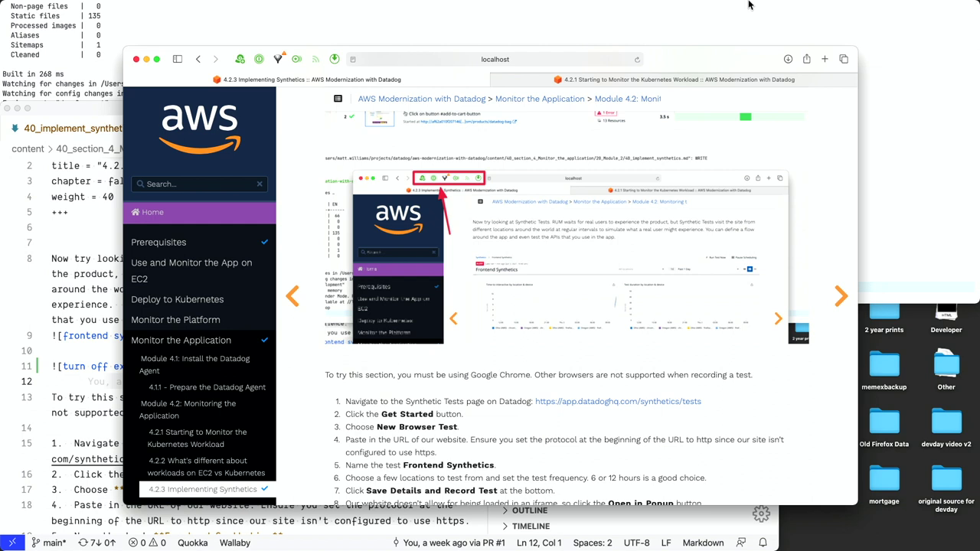
Open CleanShot's Preferences from the menu bar and view the General tab's PNG export settings.
{"action": "mouse_move", "coordinate": [829, 6]}
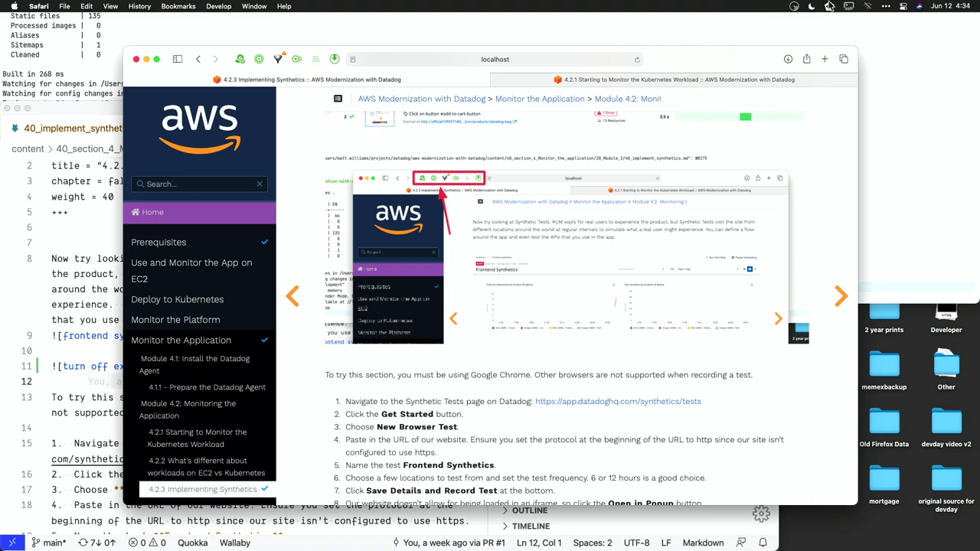
{"action": "left_click", "coordinate": [888, 7]}
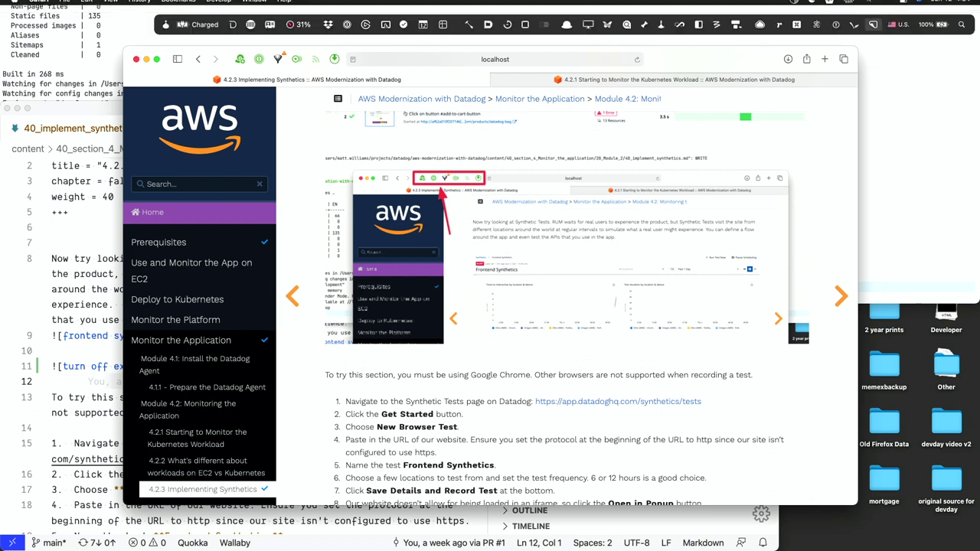
{"action": "left_click", "coordinate": [873, 25]}
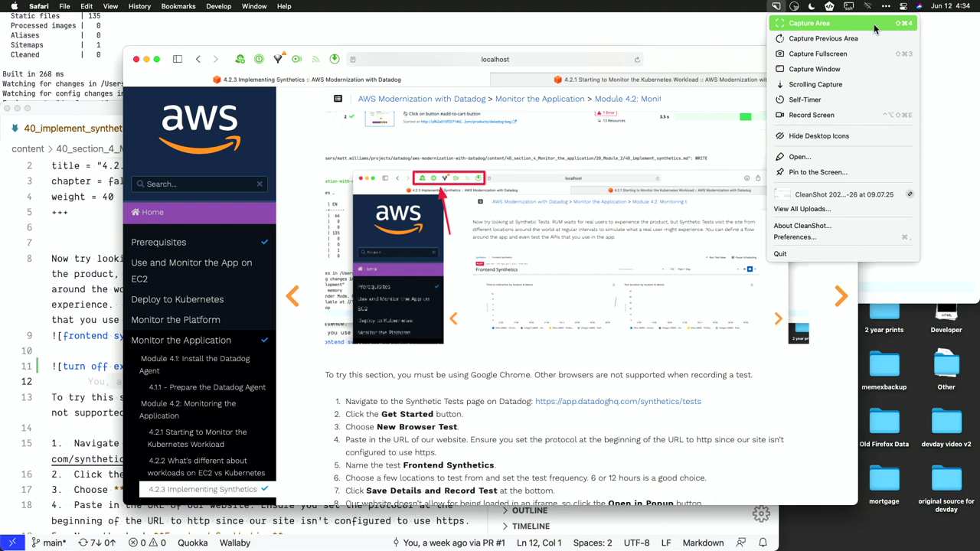
{"action": "left_click", "coordinate": [805, 236]}
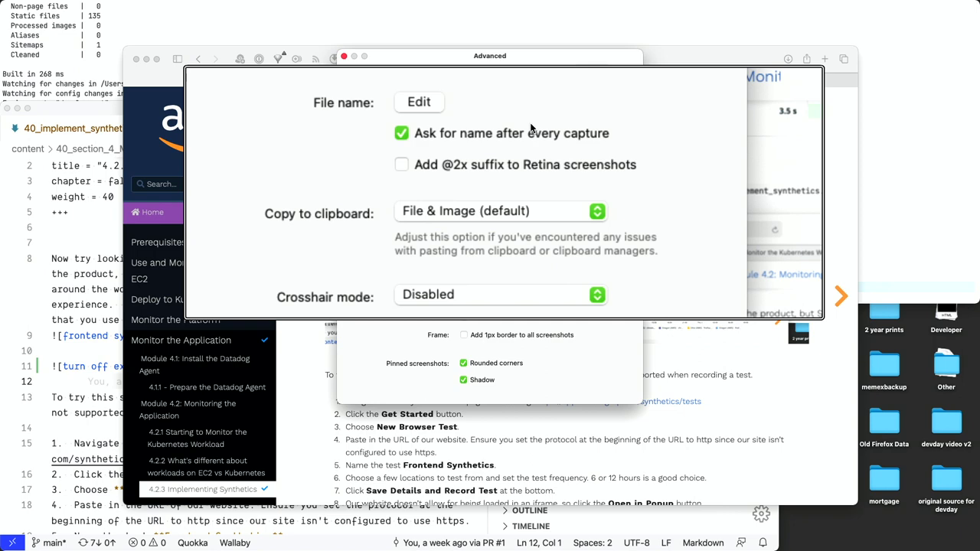
{"action": "left_click", "coordinate": [360, 76]}
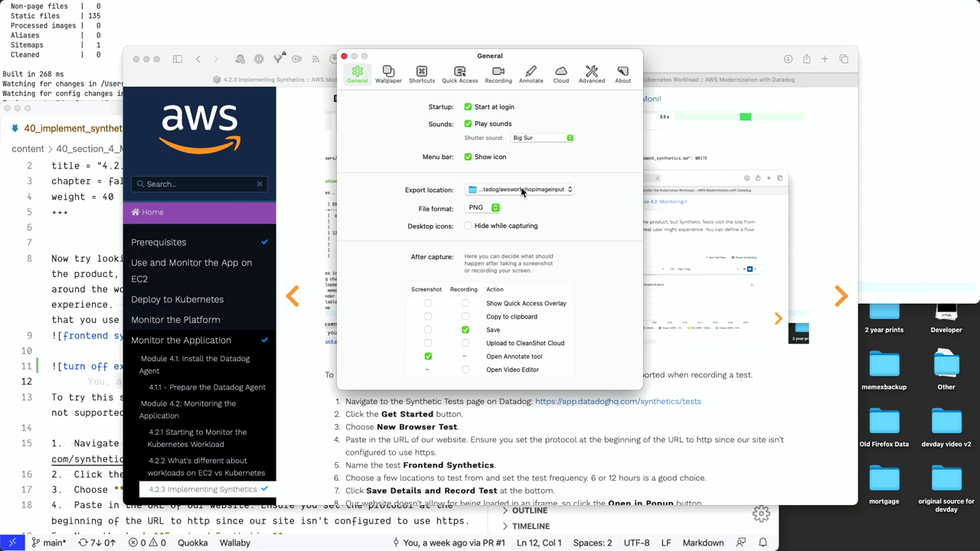
Switch to Hazel to show the awsworkshopimageinput rename and resize rule.
{"action": "key", "text": "super+Tab"}
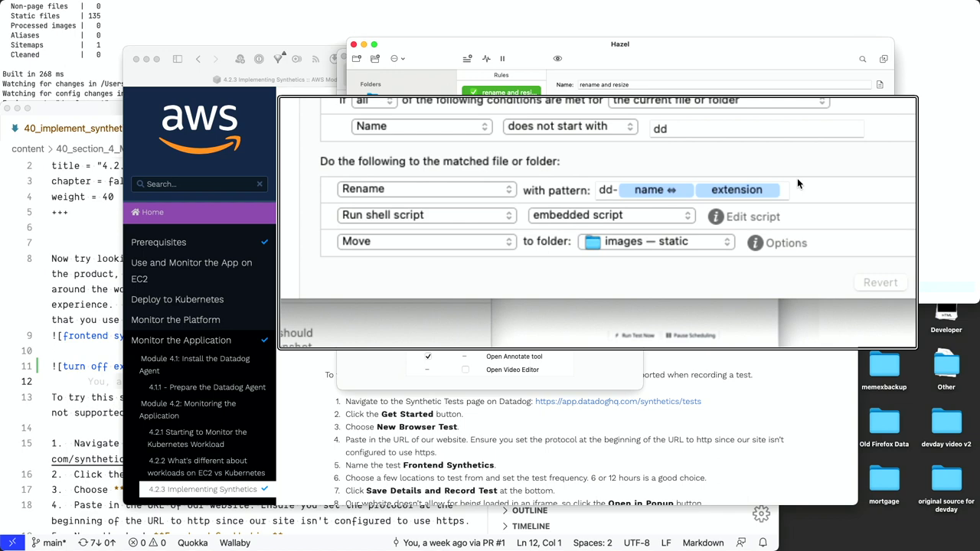
Open the embedded bash script of the Run shell script action.
{"action": "left_click", "coordinate": [777, 196]}
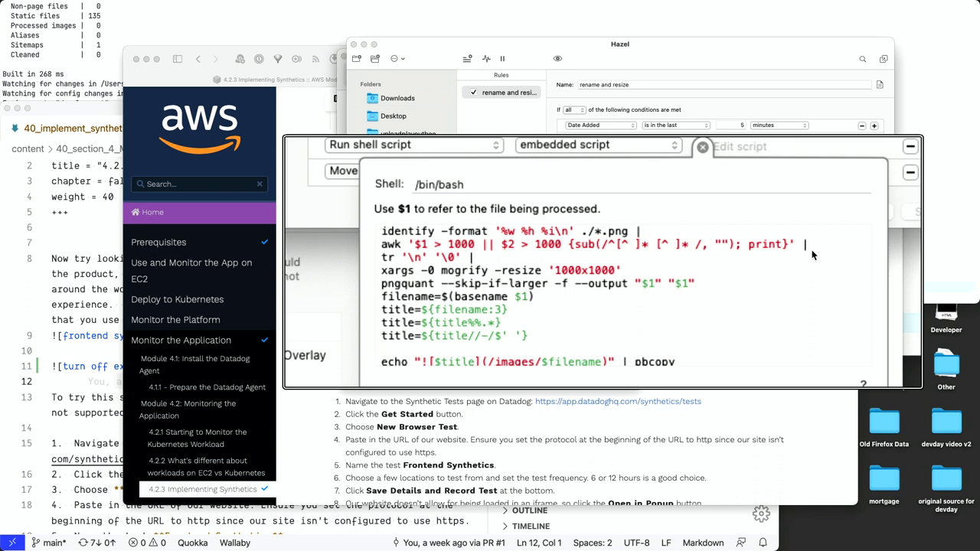
{"action": "scroll", "coordinate": [812, 255], "scroll_direction": "down", "scroll_amount": 2}
{"action": "scroll", "coordinate": [813, 255], "scroll_direction": "up", "scroll_amount": 2}
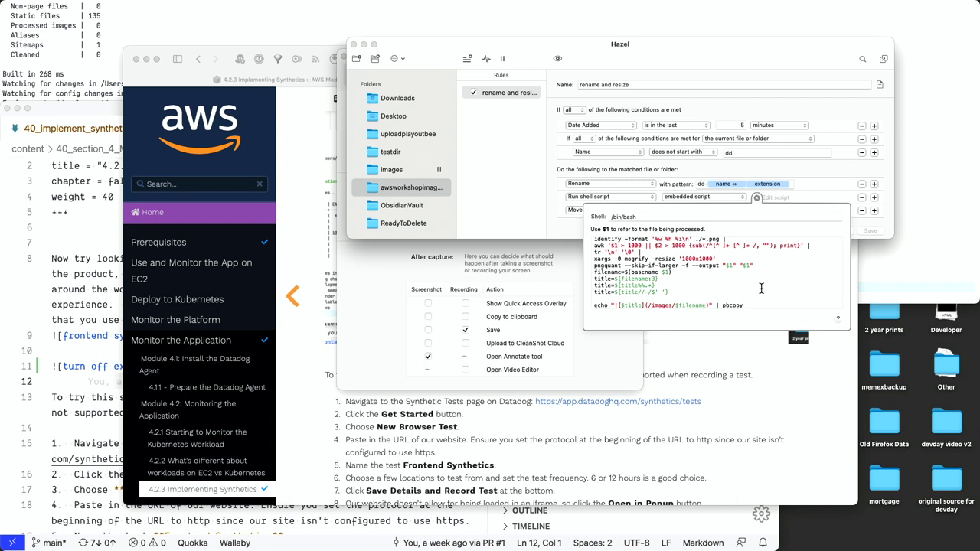
Capture the Hazel rule window region, naming the screenshot 'hazel does its'.
{"action": "key", "text": "super+shift+4"}
{"action": "left_click_drag", "start_coordinate": [316, 23], "coordinate": [930, 417]}
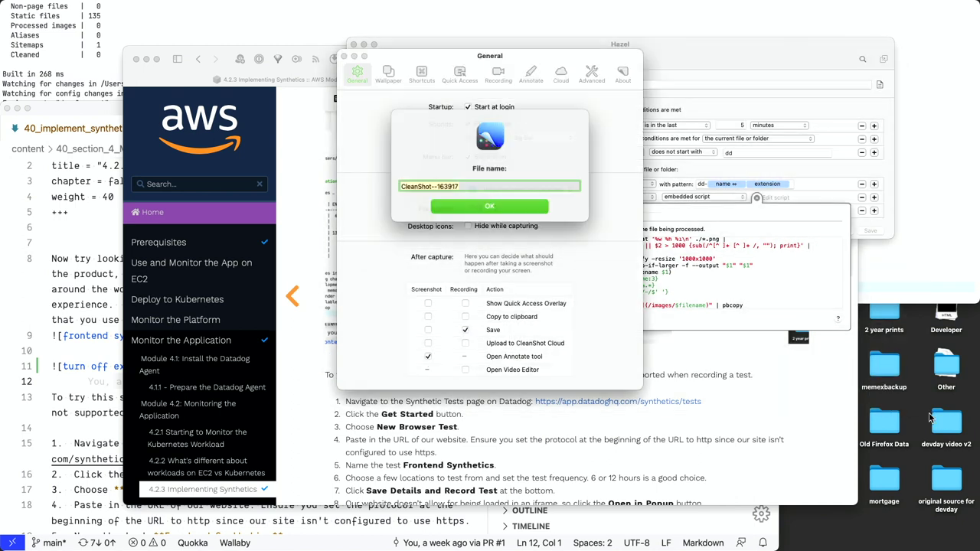
{"action": "type", "text": "ha"}
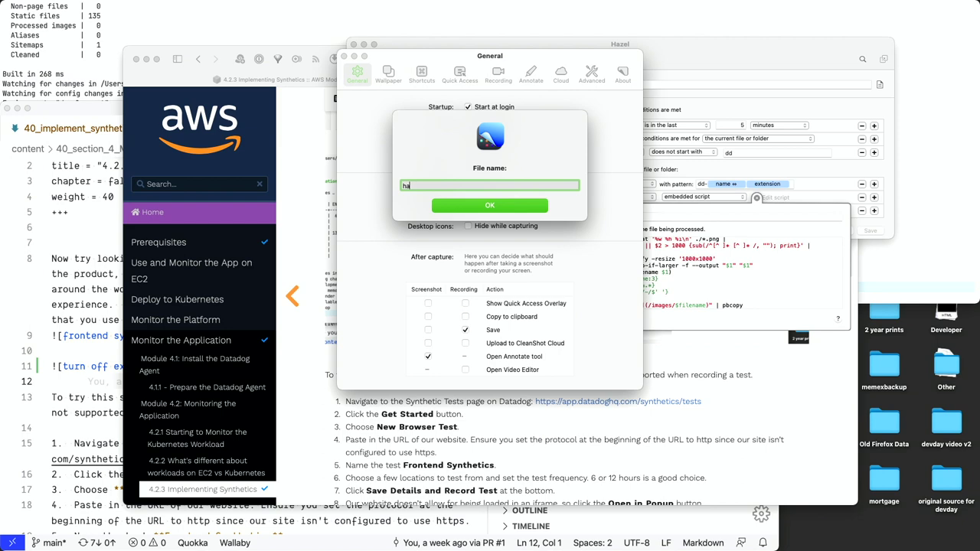
{"action": "type", "text": "zel does its magic"}
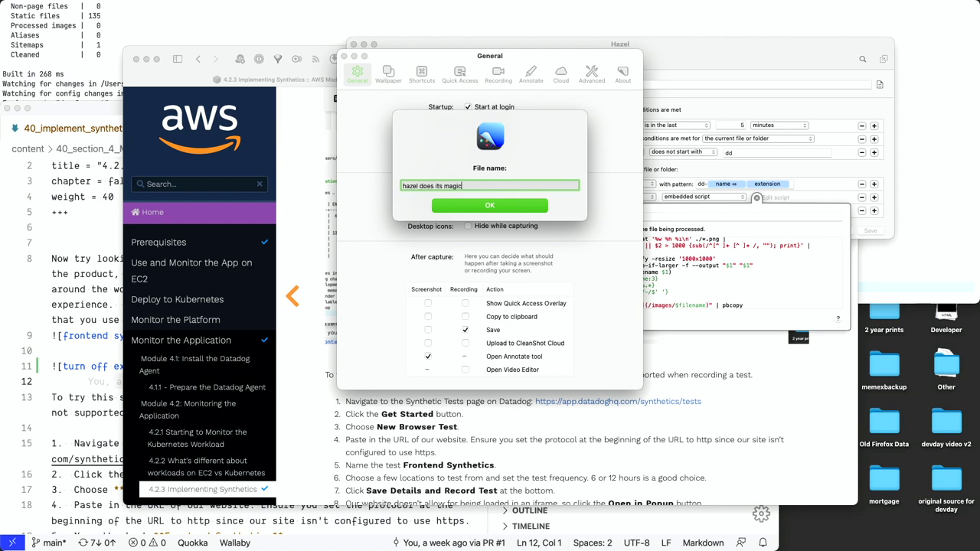
{"action": "key", "text": "Return"}
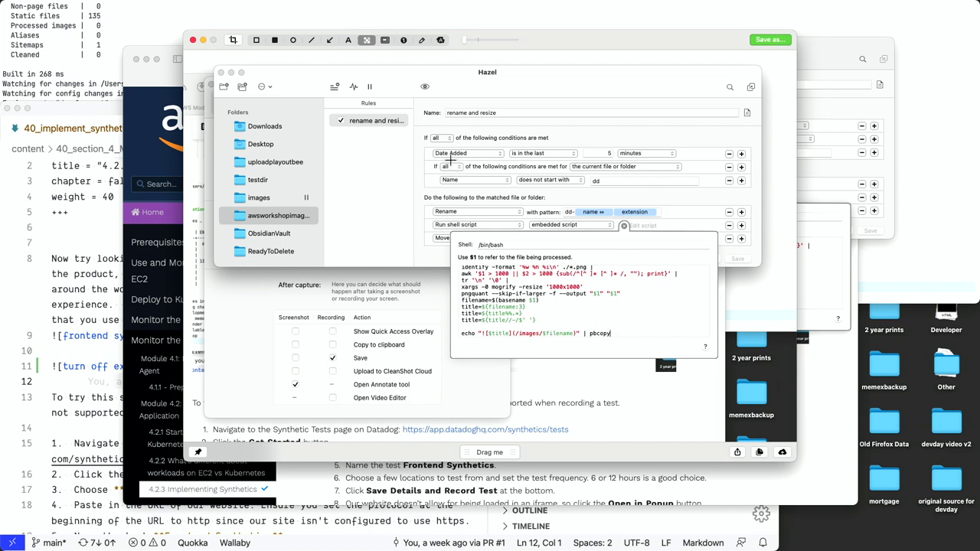
Outline the embedded shell script with a red box and save as hazel does its magic.png.
{"action": "left_click", "coordinate": [256, 41]}
{"action": "mouse_move", "coordinate": [433, 218]}
{"action": "left_mouse_down"}
{"action": "mouse_move", "coordinate": [604, 321]}
{"action": "mouse_move", "coordinate": [742, 381]}
{"action": "left_mouse_up"}
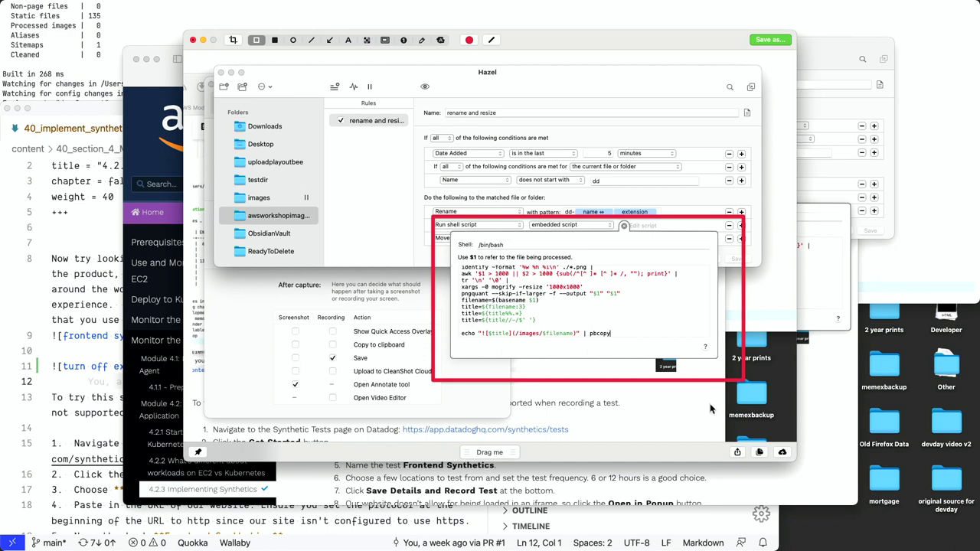
{"action": "key", "text": "super+s"}
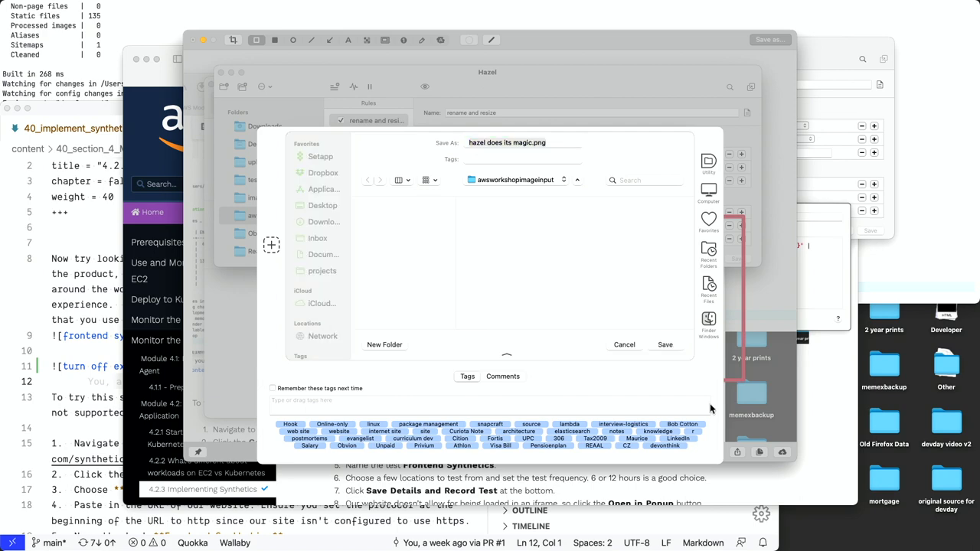
{"action": "key", "text": "Return"}
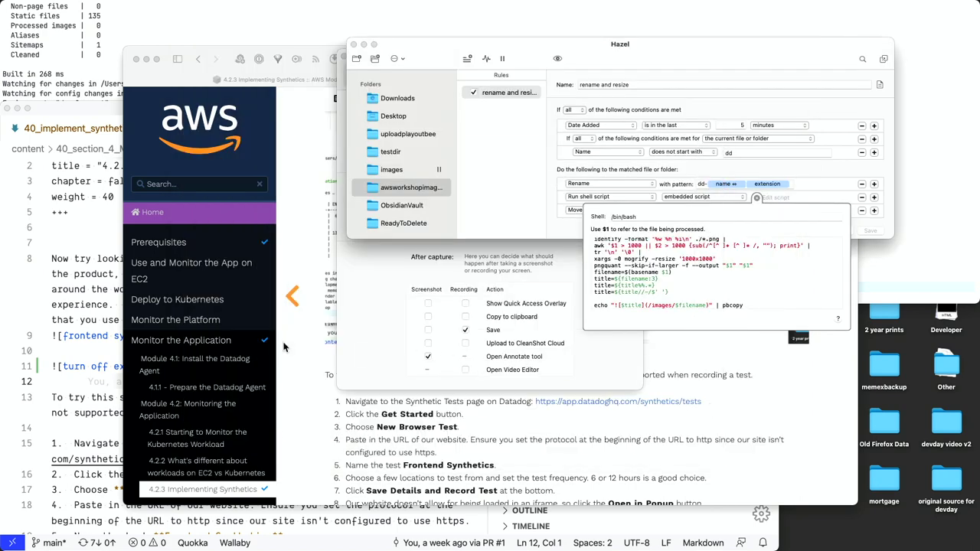
Replace the top 'turn off extensions' link in 40_implement_synthetics.md with the hazel does its magic image link, then save.
{"action": "left_click", "coordinate": [86, 270]}
{"action": "left_click", "coordinate": [79, 241]}
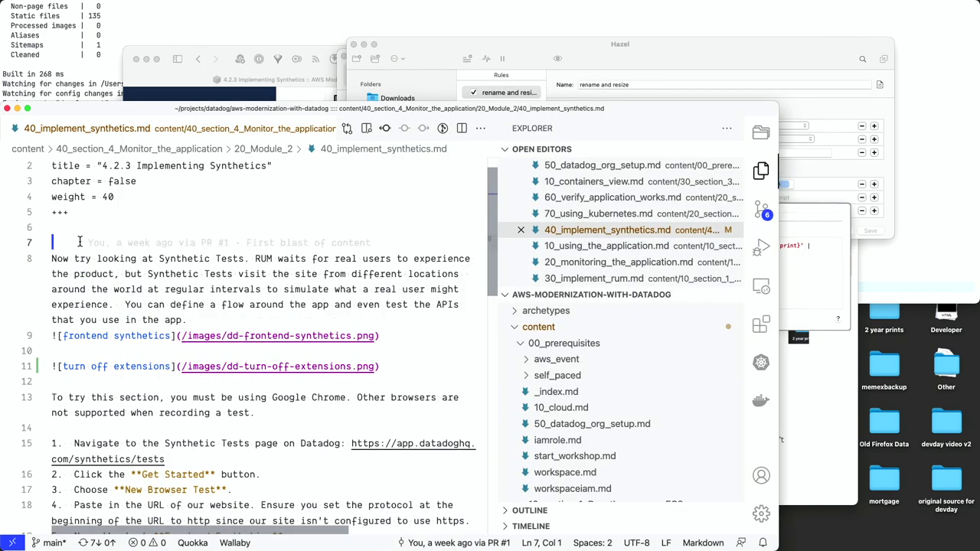
{"action": "type", "text": "![turn off extensions](/images/dd-turn-off-extensions.png)"}
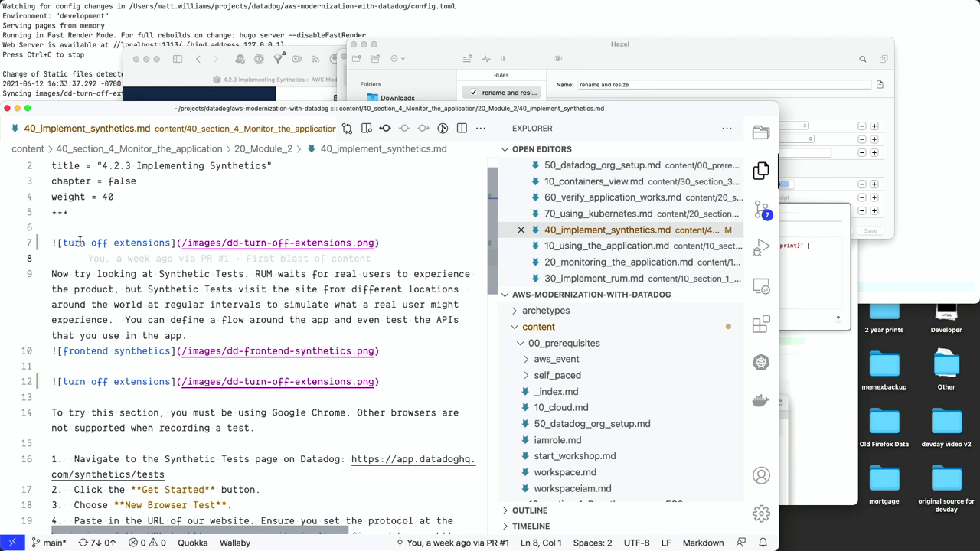
{"action": "type", "text": "![hazel does its magic](/images/dd-hazel-does-its-magic.png)"}
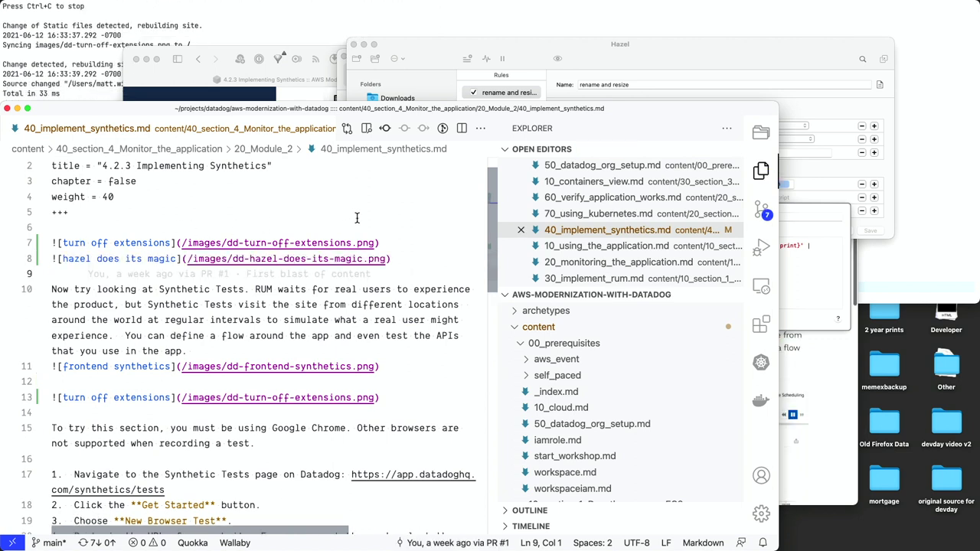
{"action": "left_click_drag", "start_coordinate": [391, 242], "coordinate": [42, 249]}
{"action": "key", "text": "BackSpace"}
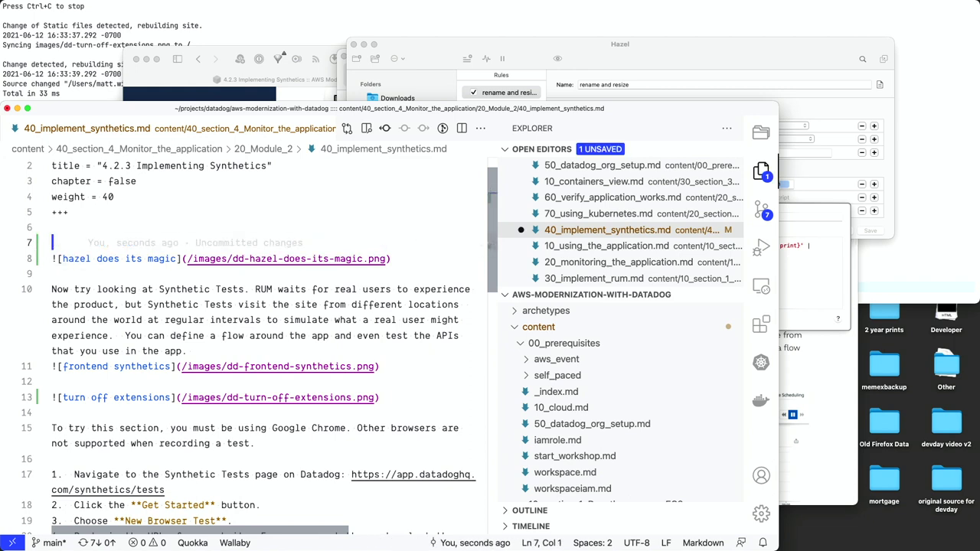
{"action": "key", "text": "super+s"}
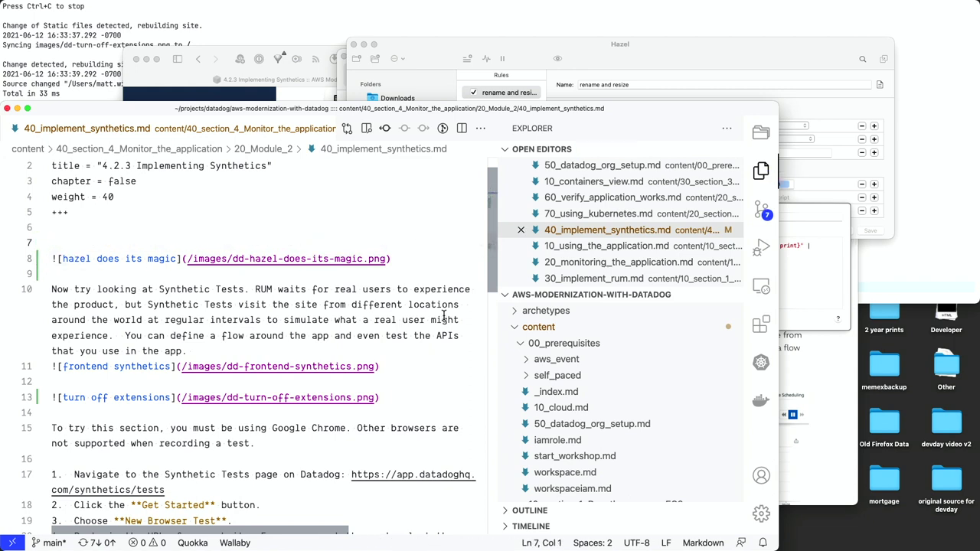
Switch to Safari and scroll the localhost Implementing Synthetics page to the top, showing the Hazel screenshot.
{"action": "key", "text": "super+Tab"}
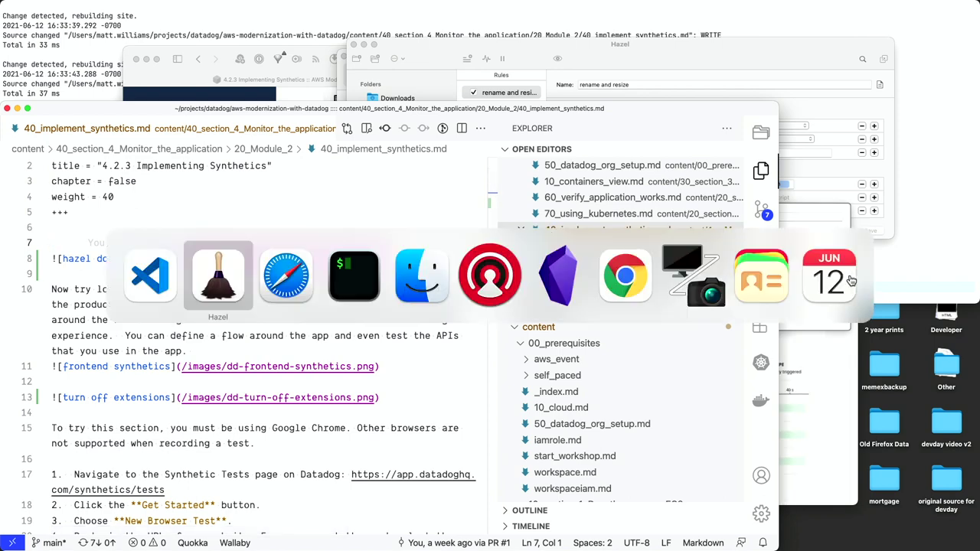
{"action": "key", "text": "super+Tab"}
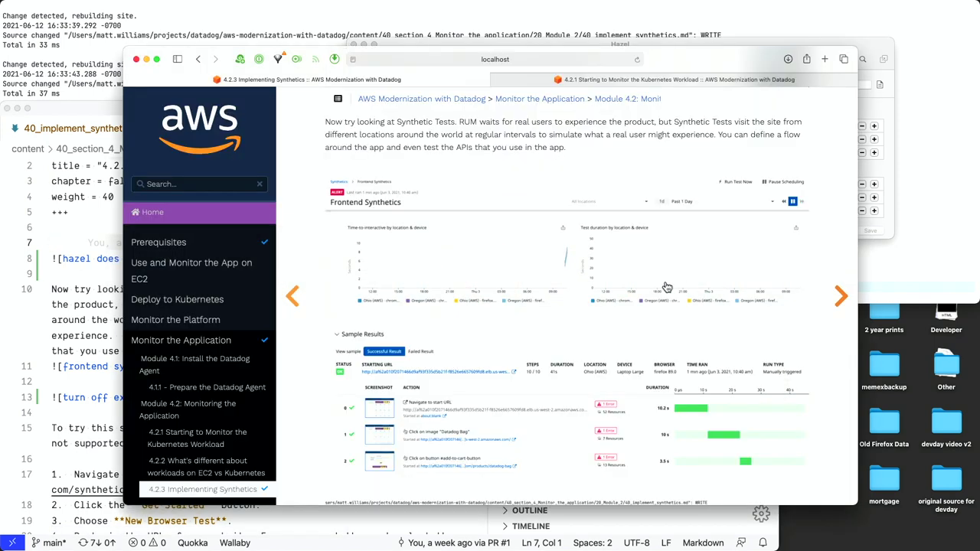
{"action": "scroll", "coordinate": [665, 287], "scroll_direction": "up", "scroll_amount": 2}
{"action": "scroll", "coordinate": [665, 287], "scroll_direction": "up", "scroll_amount": 5}
{"action": "scroll", "coordinate": [666, 287], "scroll_direction": "down", "scroll_amount": 2}
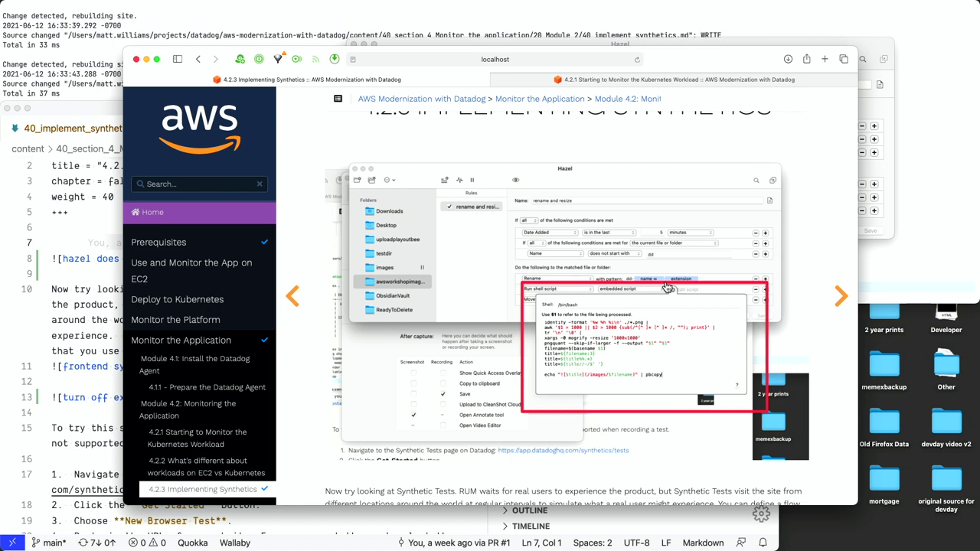
Inspect the Hazel screenshot's element to reveal its /images/dd-hazel-does-its-magic.png img tag.
{"action": "right_click", "coordinate": [563, 273]}
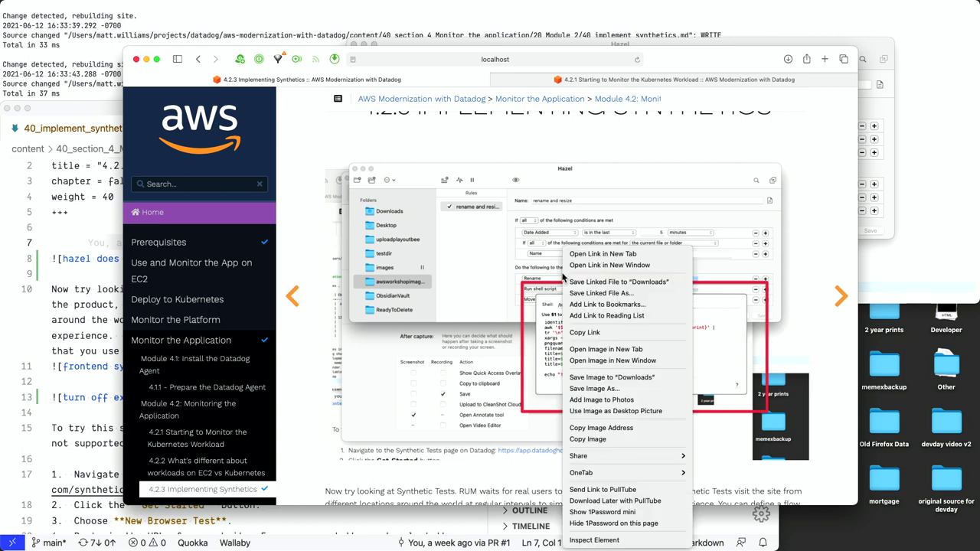
{"action": "left_click", "coordinate": [616, 540]}
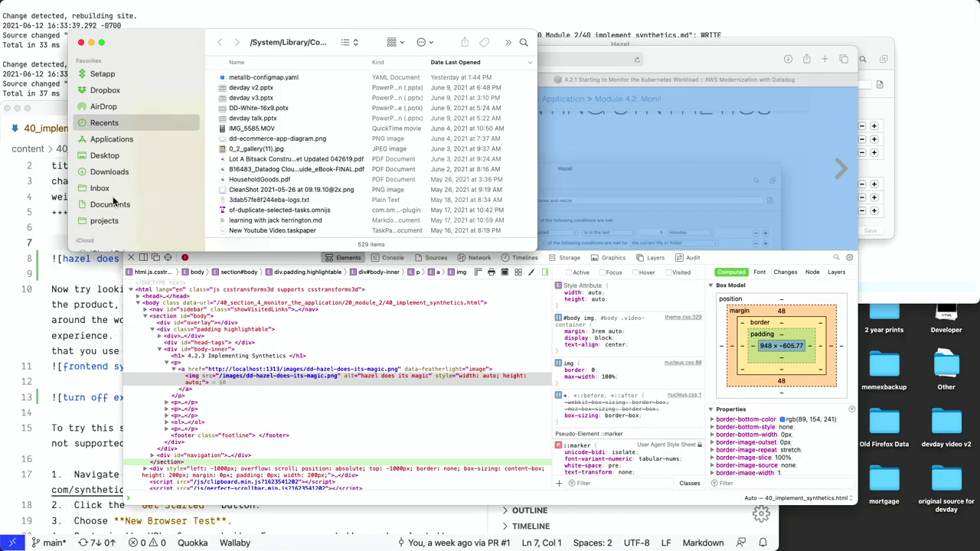
Navigate from projects through datadog and aws-modernization-with-datadog into the static/images folder.
{"action": "left_click", "coordinate": [107, 220]}
{"action": "left_click", "coordinate": [216, 88]}
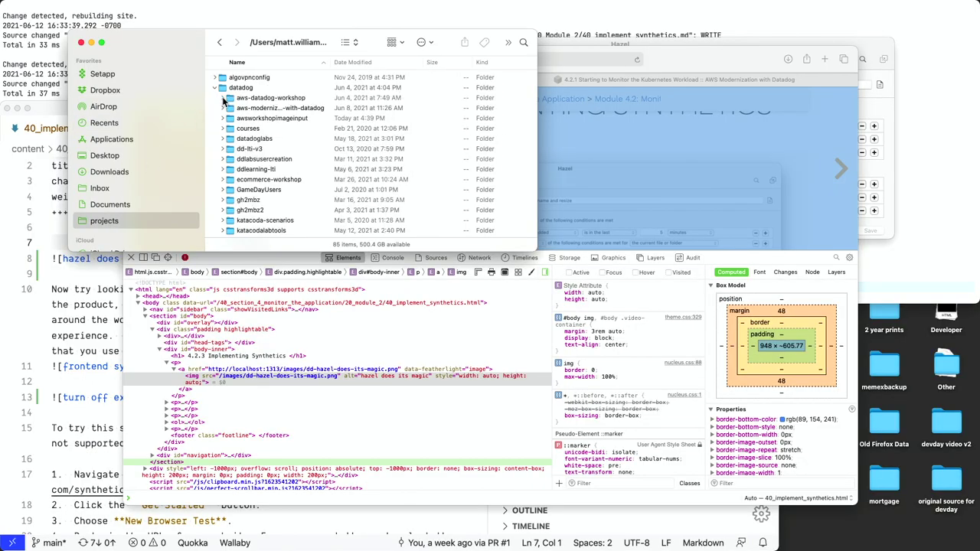
{"action": "double_click", "coordinate": [261, 99]}
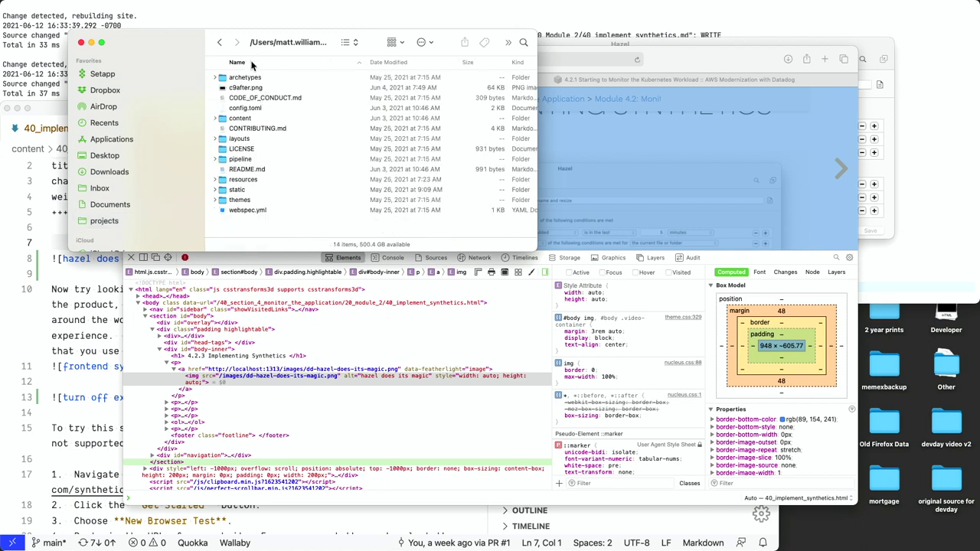
{"action": "key", "text": "super+Up"}
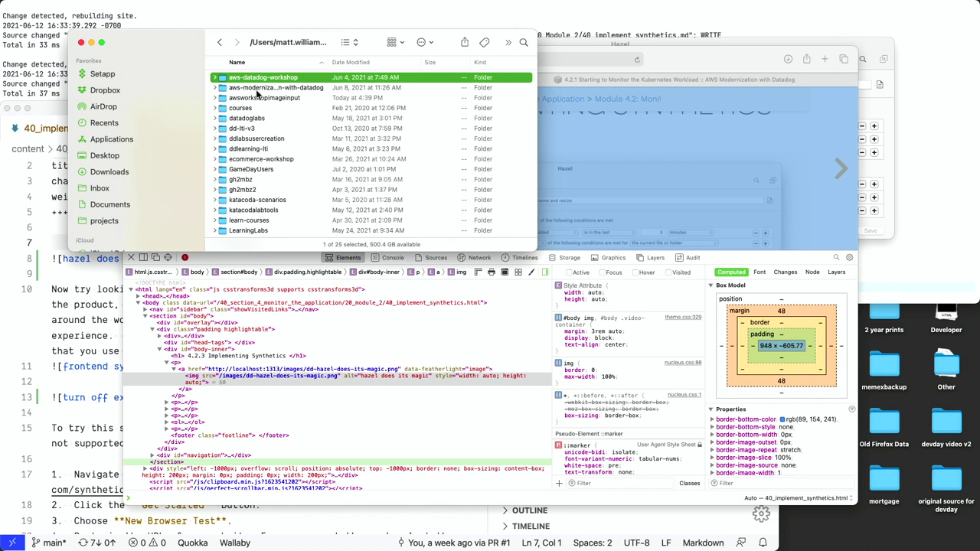
{"action": "left_click", "coordinate": [264, 89]}
{"action": "double_click", "coordinate": [264, 88]}
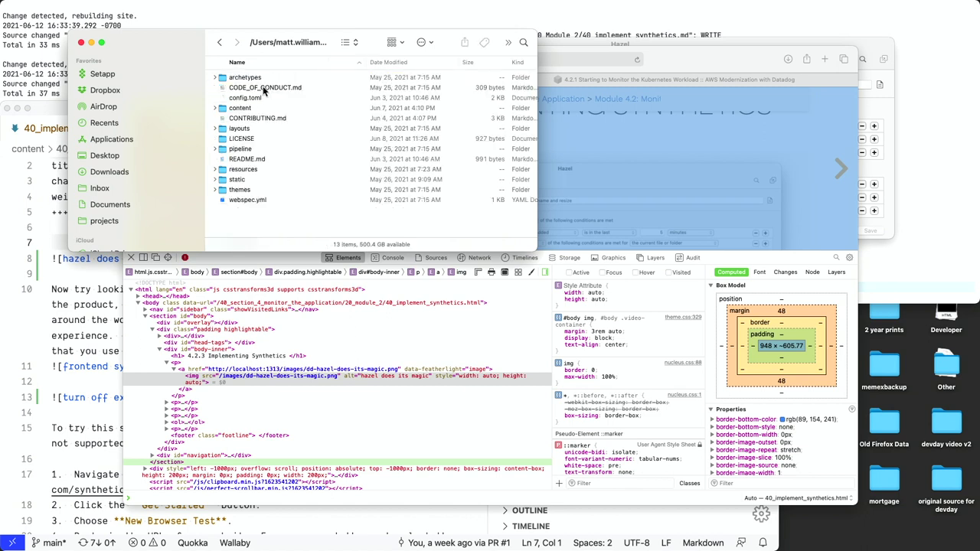
{"action": "left_click", "coordinate": [238, 181]}
{"action": "double_click", "coordinate": [238, 180]}
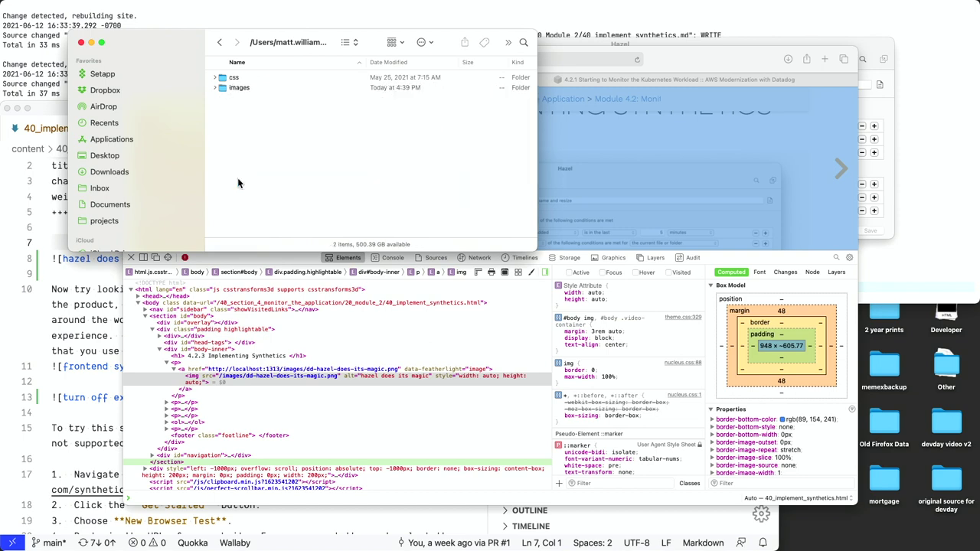
{"action": "left_click", "coordinate": [232, 86]}
{"action": "double_click", "coordinate": [231, 86]}
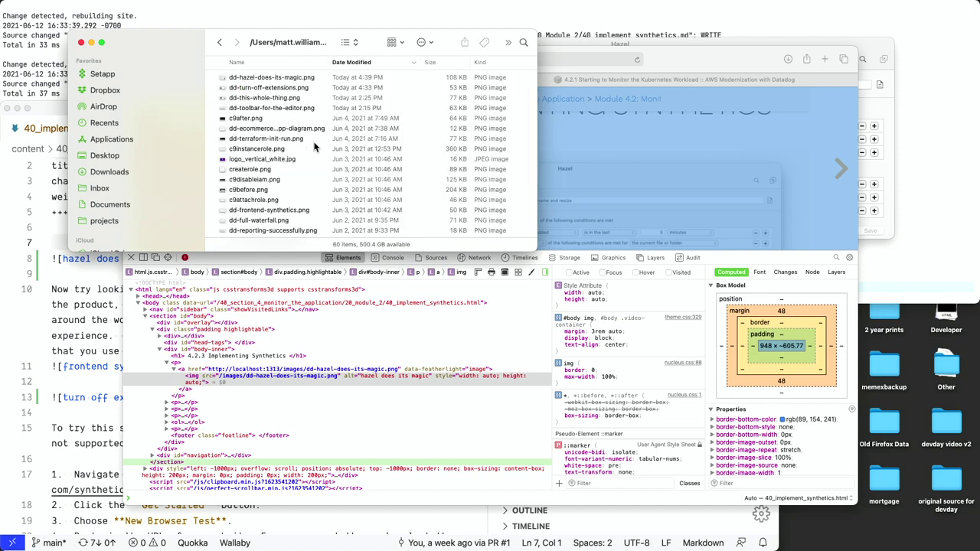
Sort the images folder by name and scroll to locate dd-hazel-does-its-magic.png.
{"action": "left_click", "coordinate": [268, 62]}
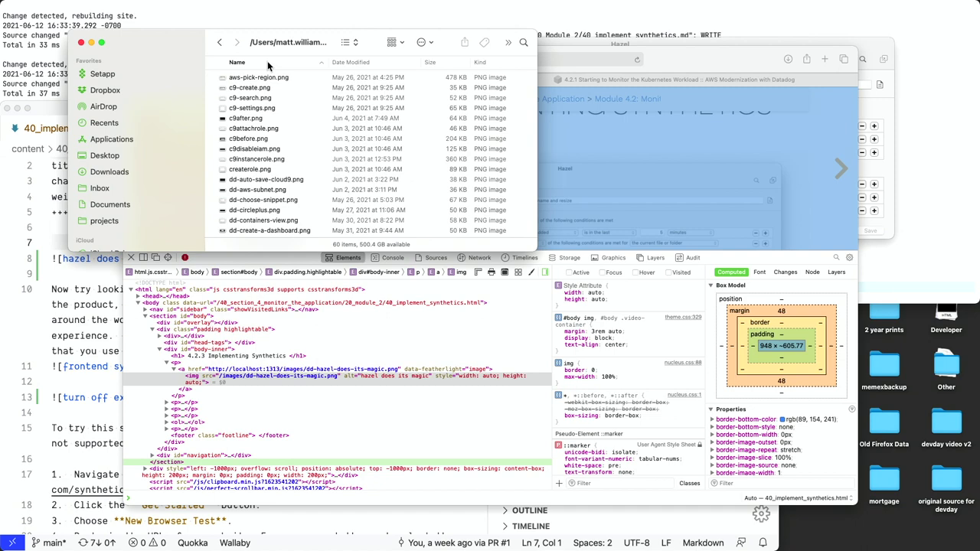
{"action": "scroll", "coordinate": [281, 123], "scroll_direction": "down", "scroll_amount": 5}
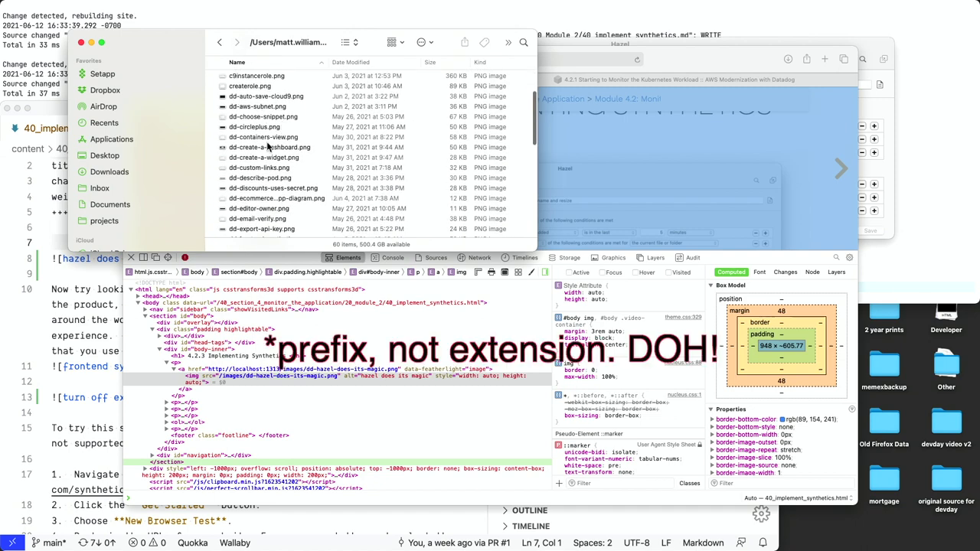
{"action": "scroll", "coordinate": [260, 134], "scroll_direction": "down", "scroll_amount": 8}
{"action": "scroll", "coordinate": [268, 145], "scroll_direction": "down", "scroll_amount": 1}
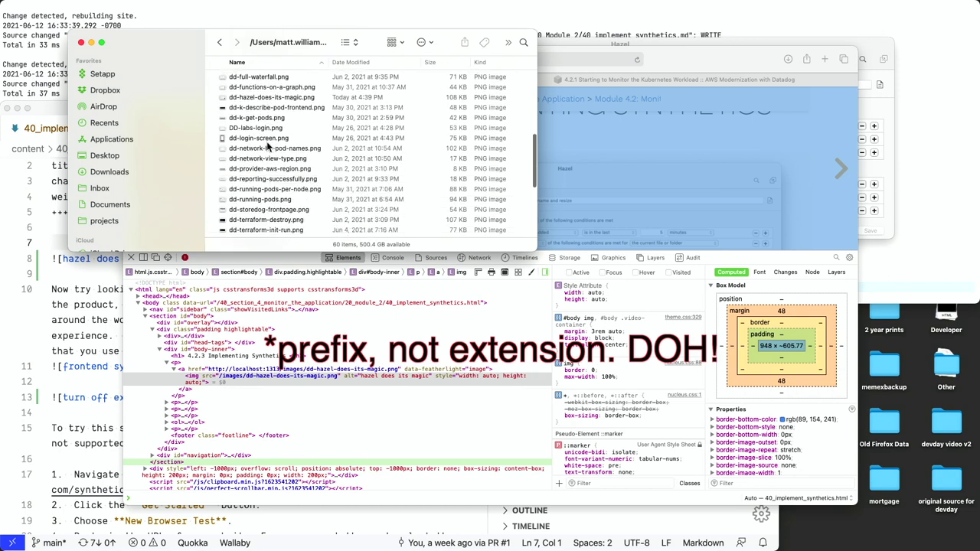
{"action": "scroll", "coordinate": [267, 145], "scroll_direction": "down", "scroll_amount": 3}
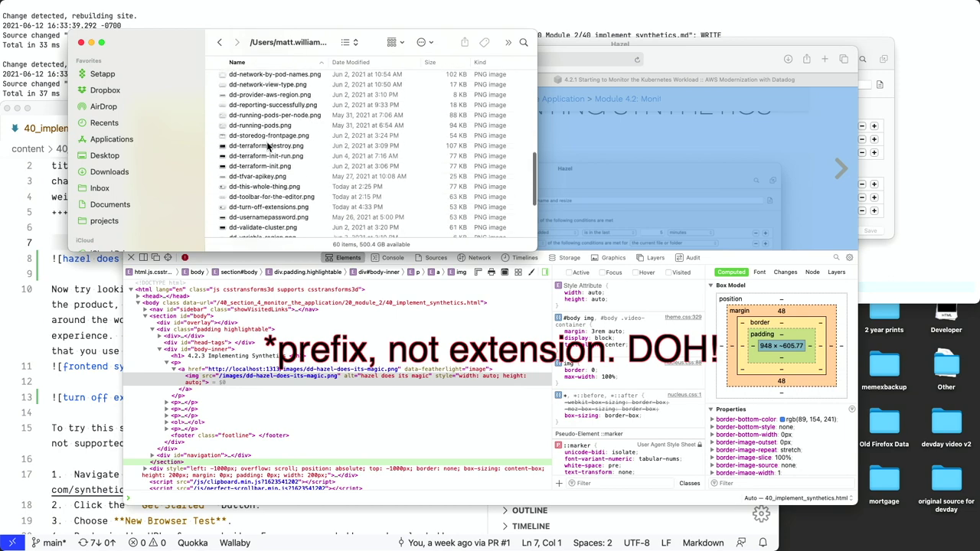
{"action": "scroll", "coordinate": [268, 146], "scroll_direction": "up", "scroll_amount": 10}
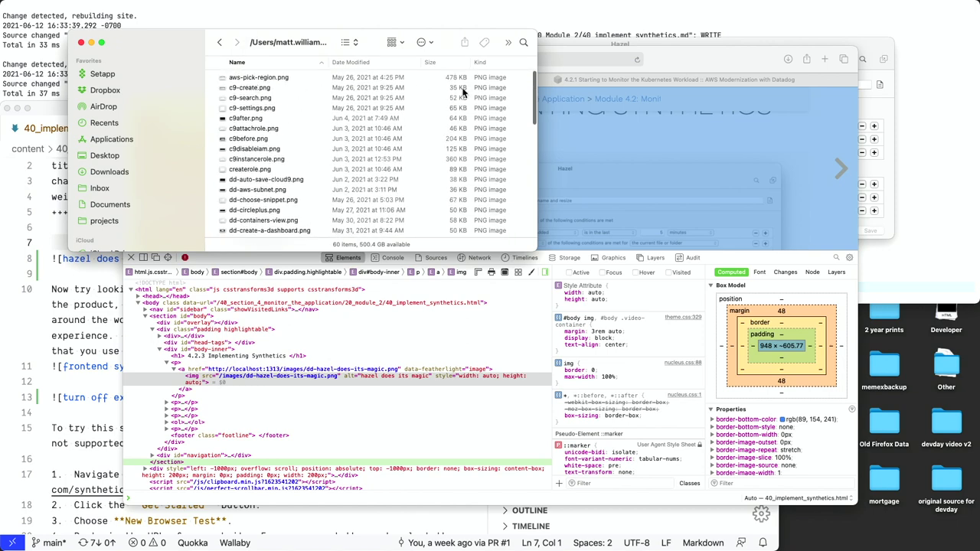
{"action": "scroll", "coordinate": [462, 92], "scroll_direction": "down", "scroll_amount": 15}
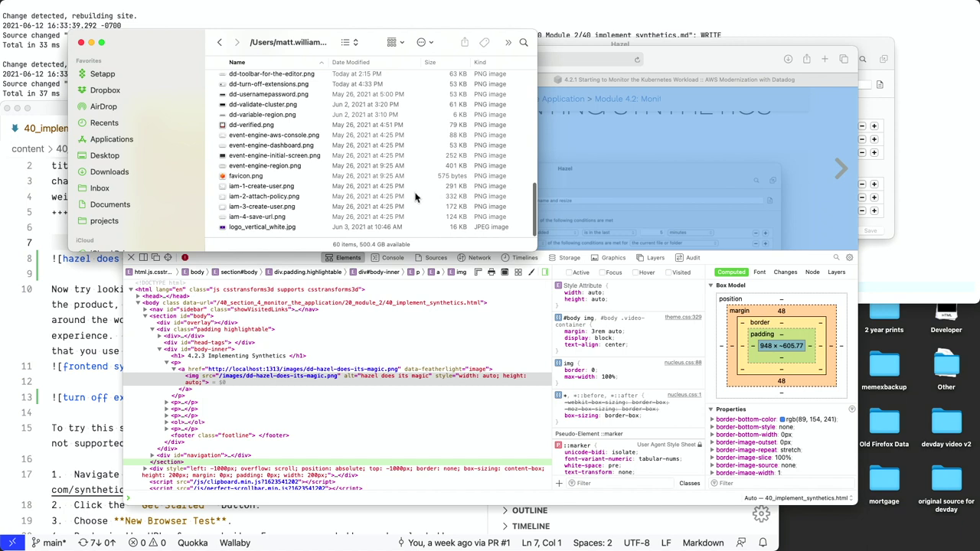